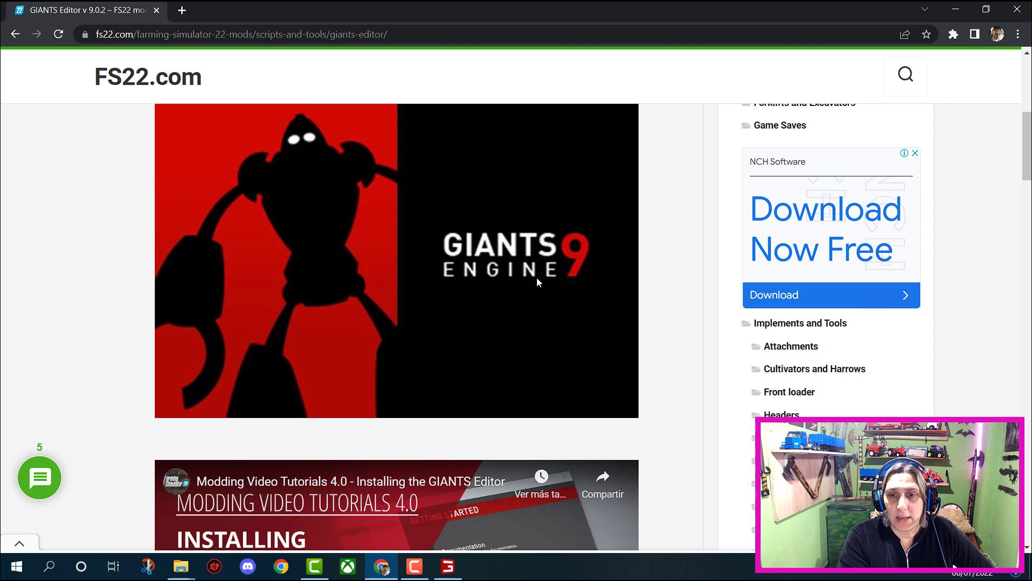
- Switch to the File Explorer window showing C:\yami\Nueva carpeta and look over the three FS22 mod folders
click(192, 567)
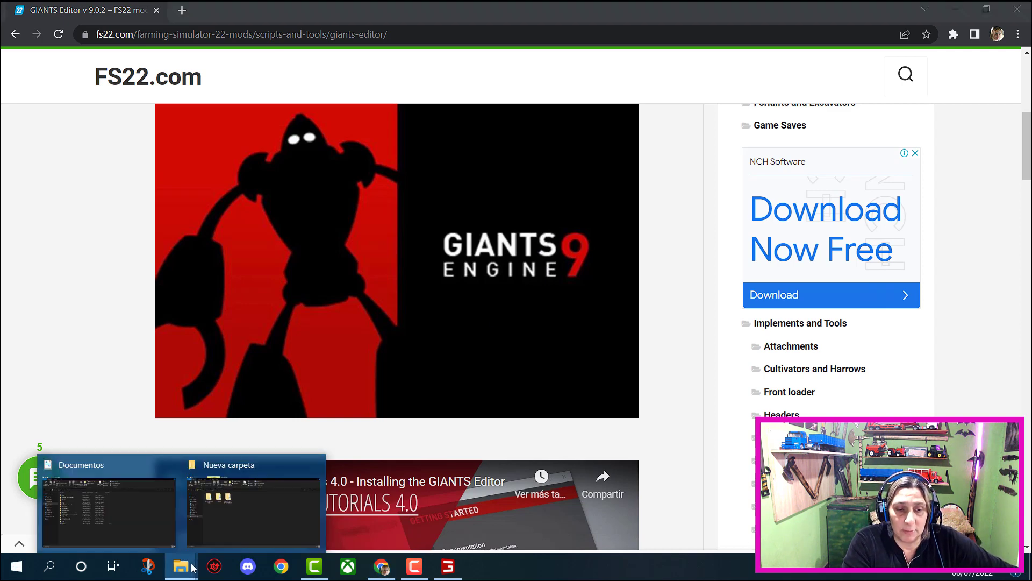
click(227, 518)
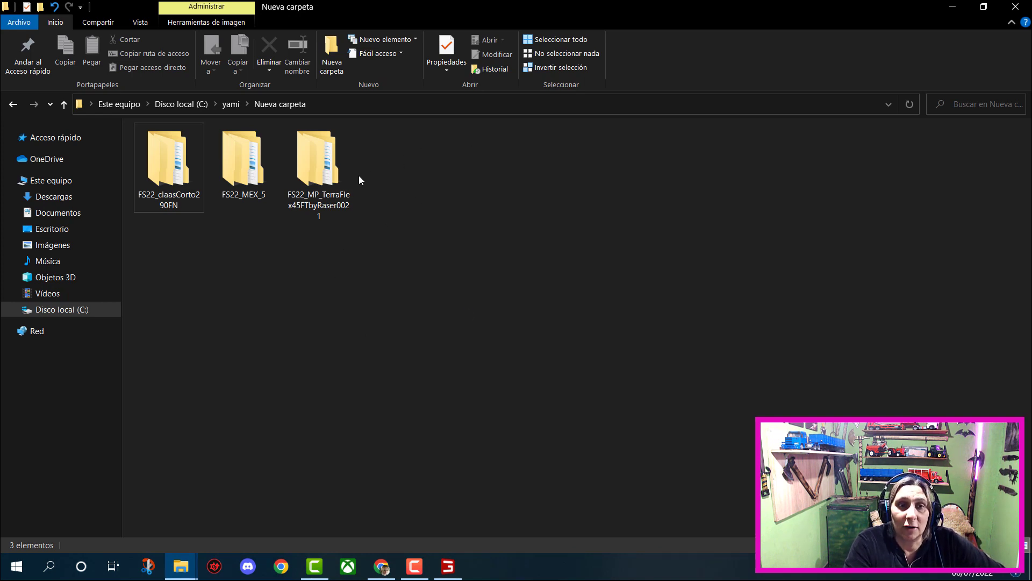
click(182, 200)
click(216, 191)
click(320, 188)
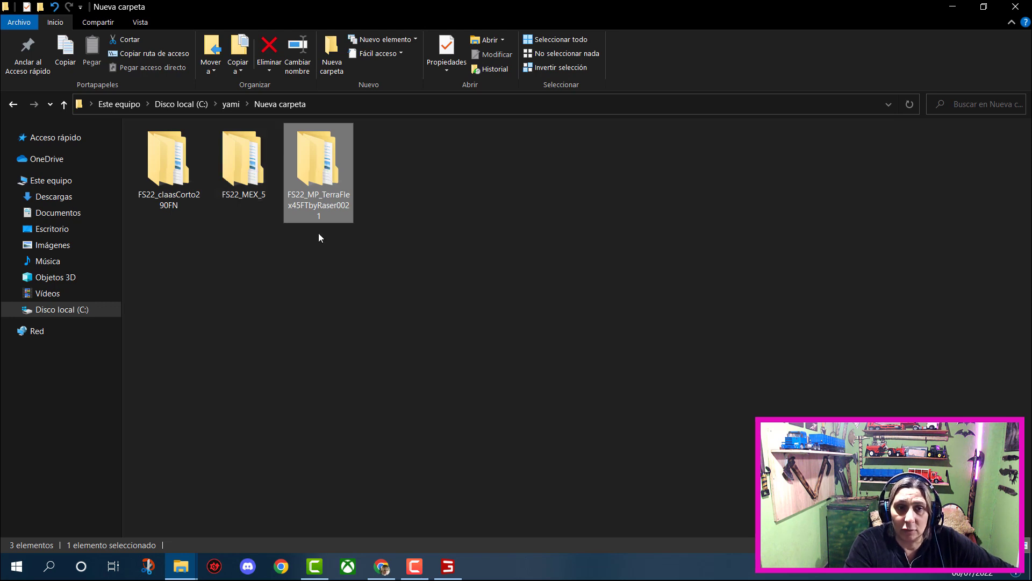
click(252, 178)
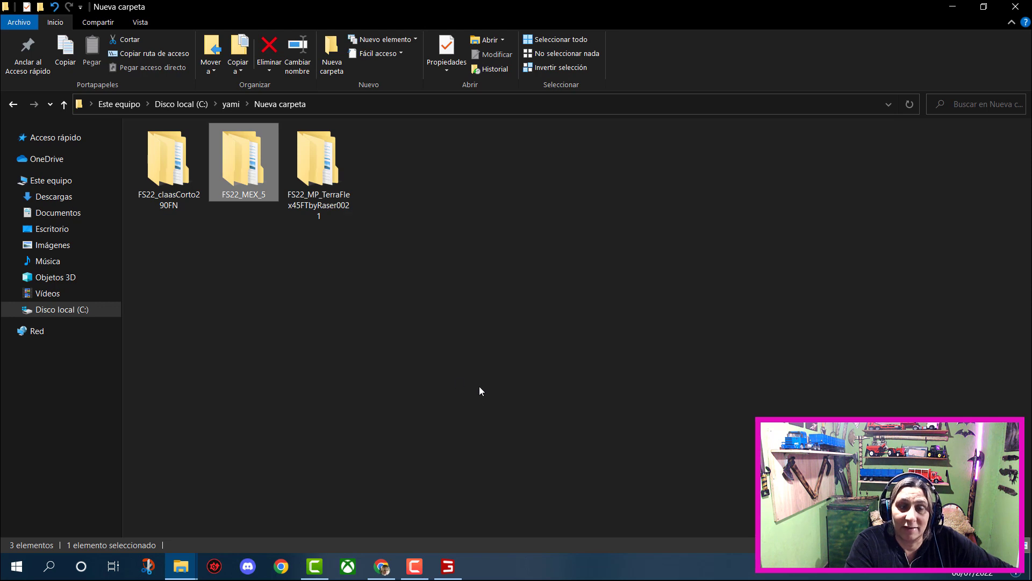
key(Left)
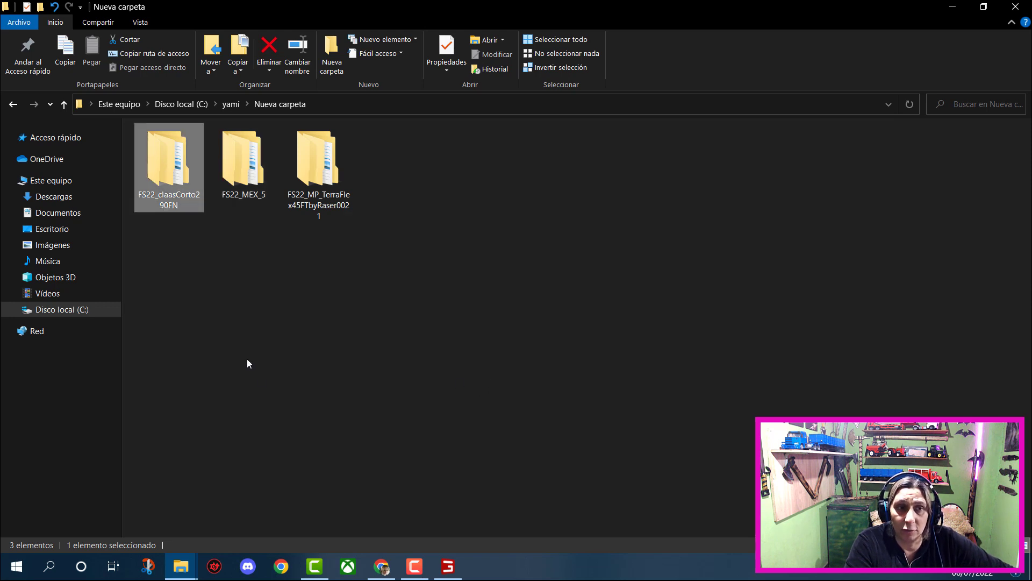
- Open the FS22_MP_TerraFlex45FTbyRaser0021 folder and extract its ZIP archive in place
double_click(304, 186)
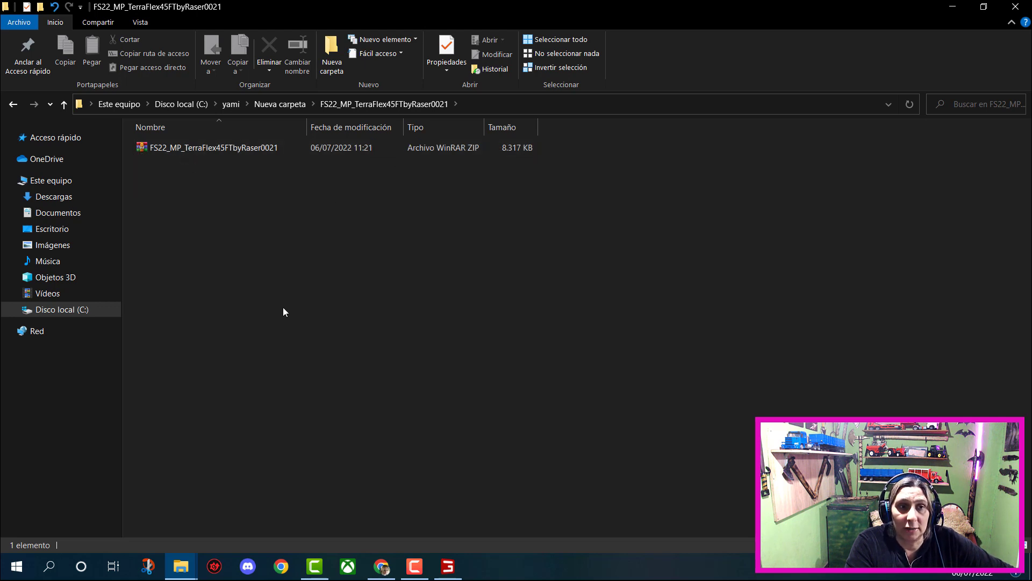
right_click(195, 147)
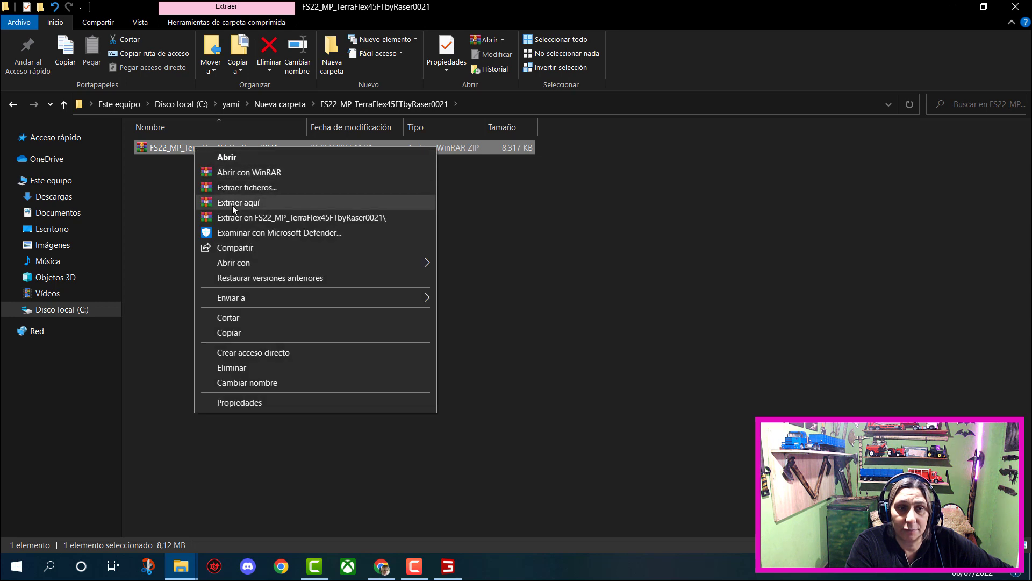
click(233, 202)
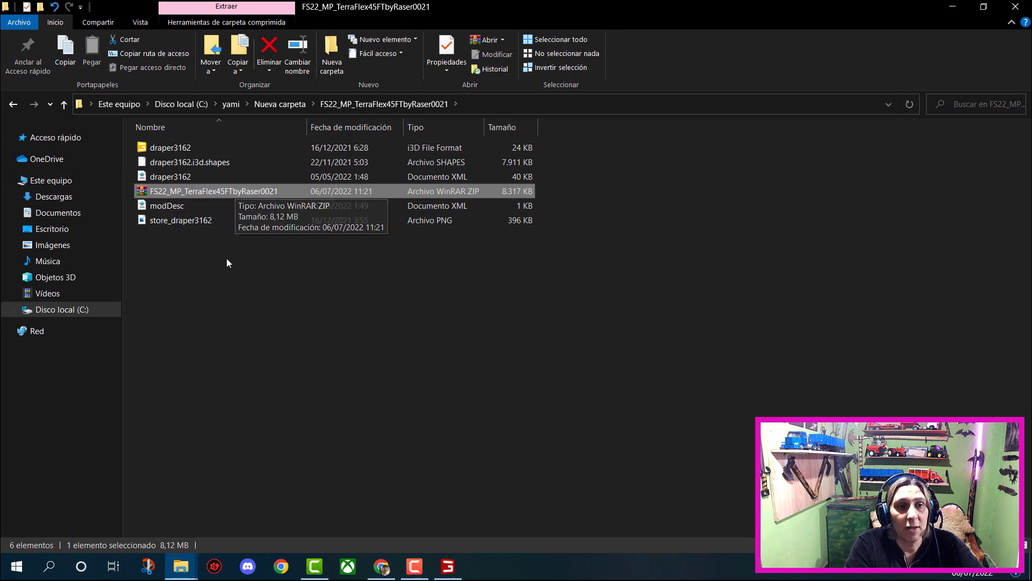
- Create a subfolder with the default name Nueva carpeta and move the five extracted mod files into it, leaving out the ZIP
right_click(402, 324)
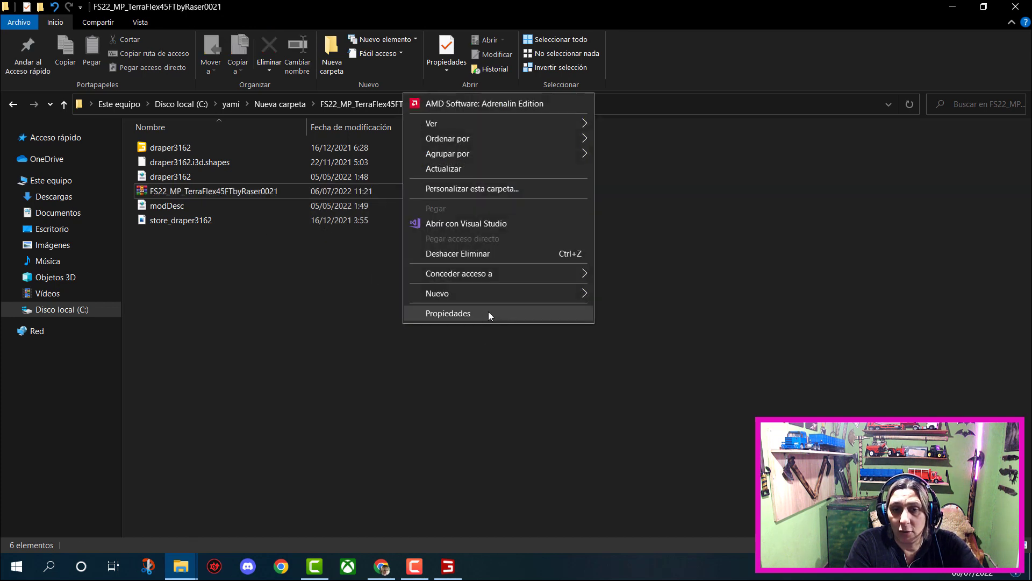
mouse_move(494, 294)
click(613, 293)
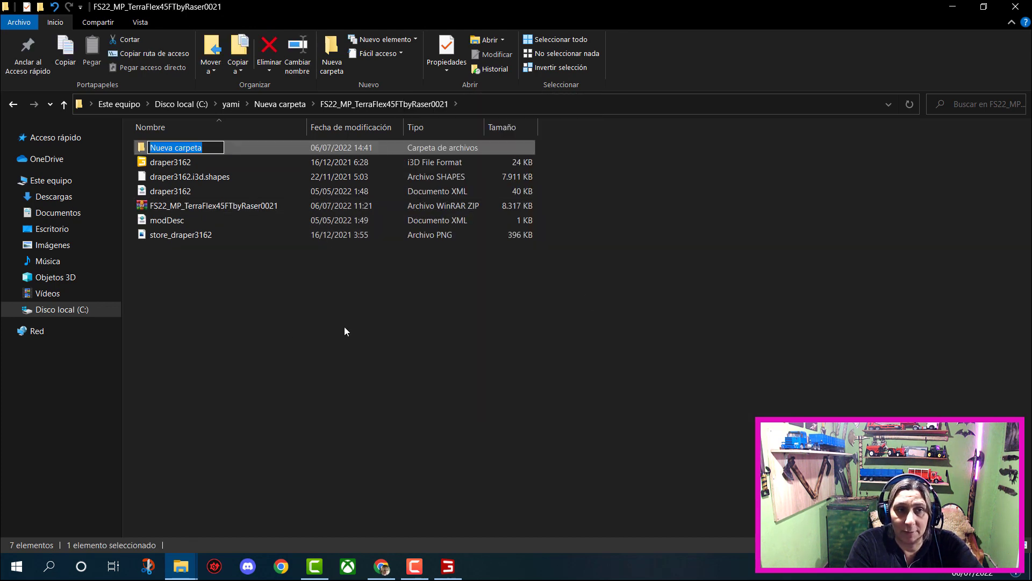
drag(176, 273, 160, 225)
drag(160, 225, 249, 146)
click(242, 160)
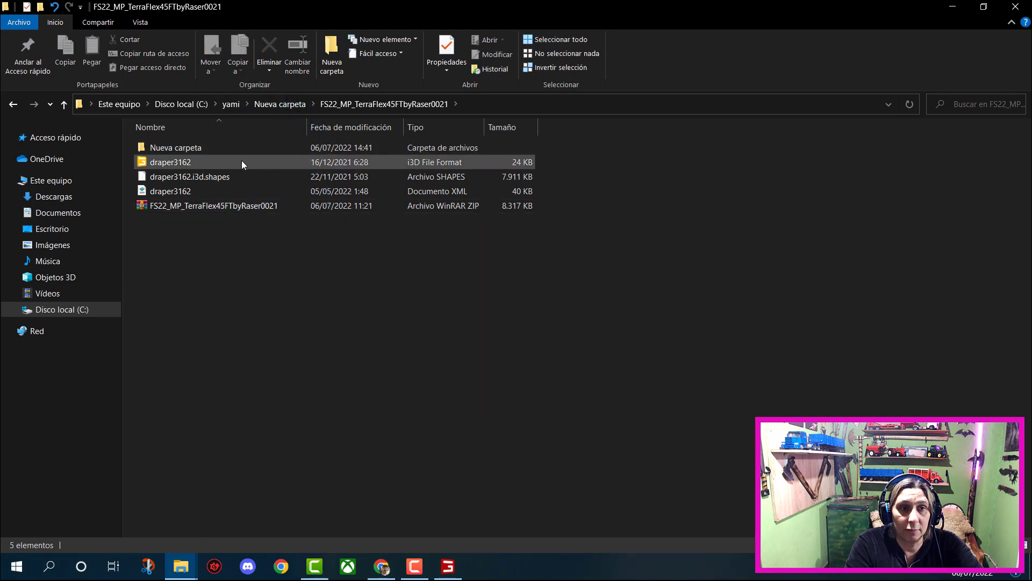
shift+click(210, 186)
drag(210, 185, 248, 150)
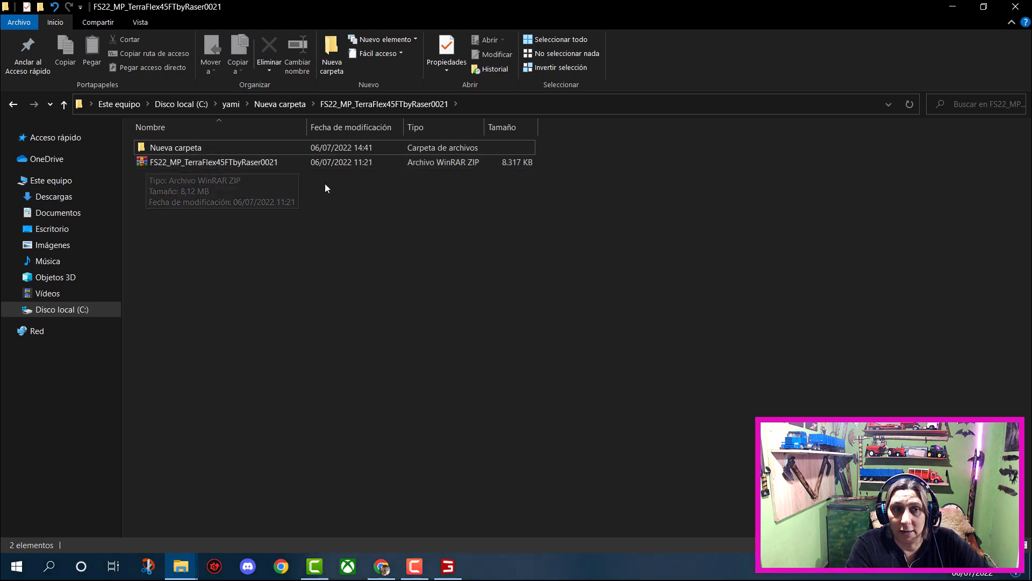
- Open the draper3162 i3D file from the new subfolder in GIANTS Editor 9.0.2 and dismiss the welcome and update windows
double_click(180, 147)
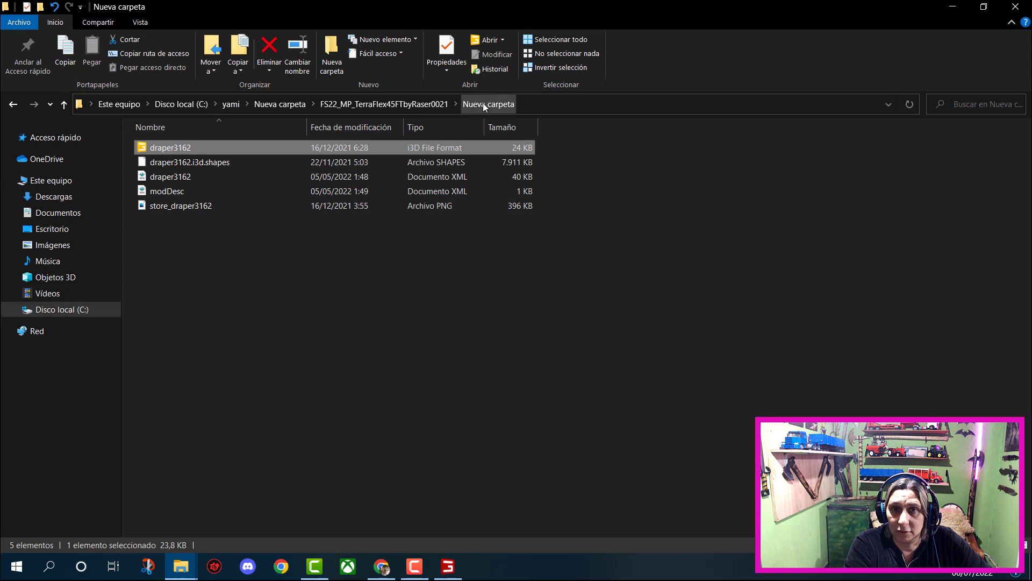
double_click(150, 149)
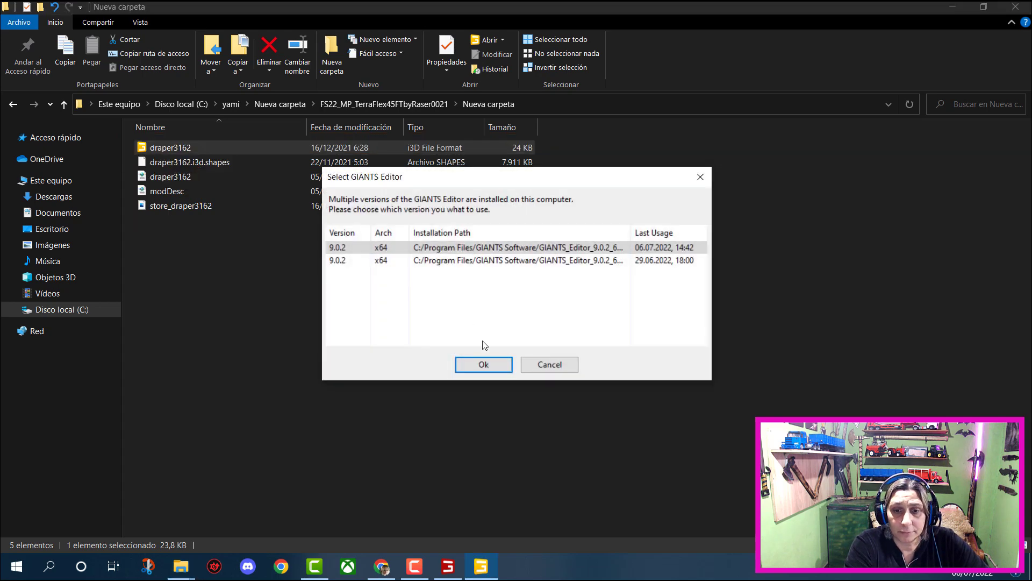
click(483, 364)
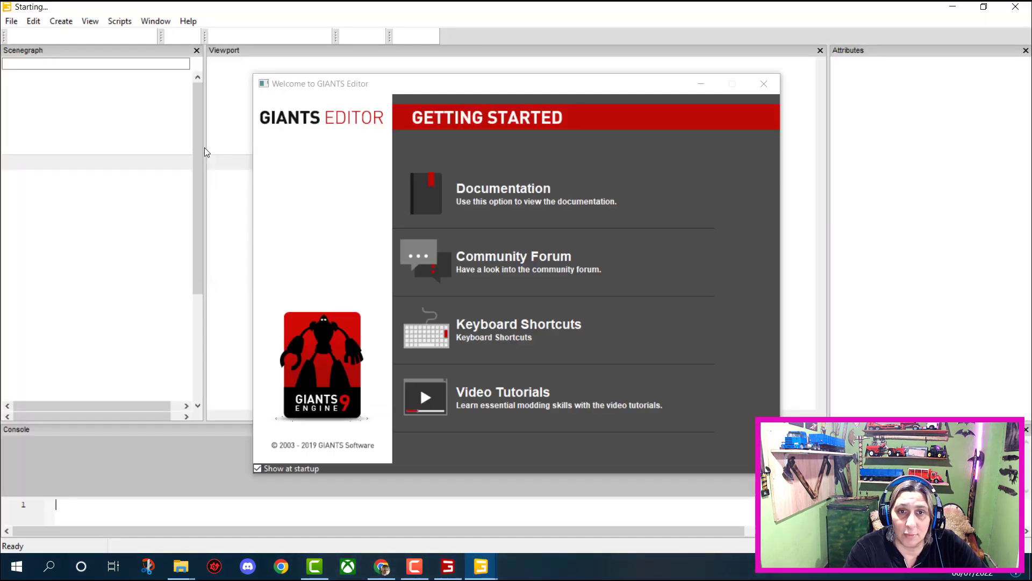
click(765, 84)
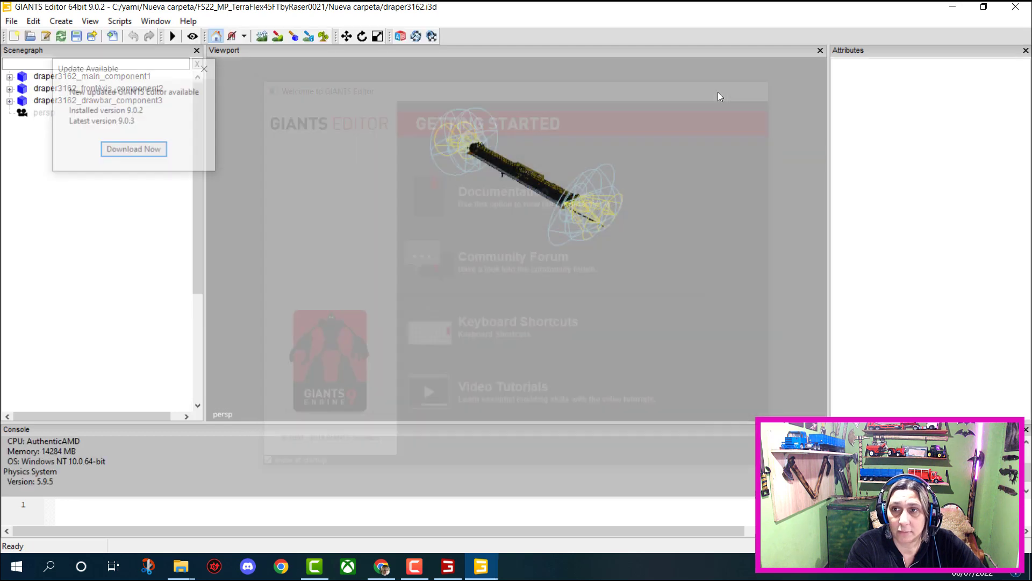
click(207, 69)
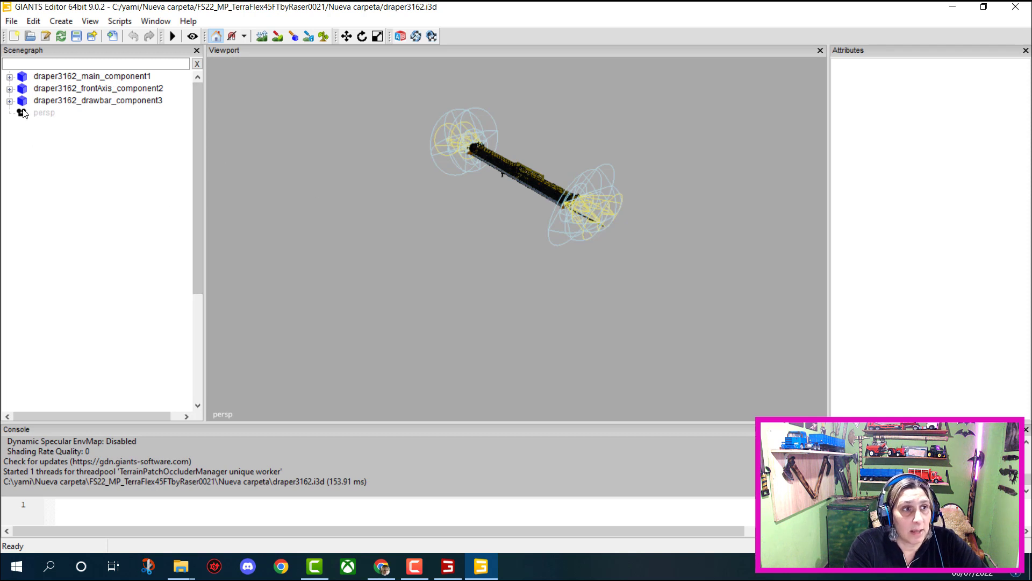
- Select workAreaStart in the workAreas group of draper3162_vis, under draper3162_main_component1, and set its Translate X to 40
click(10, 77)
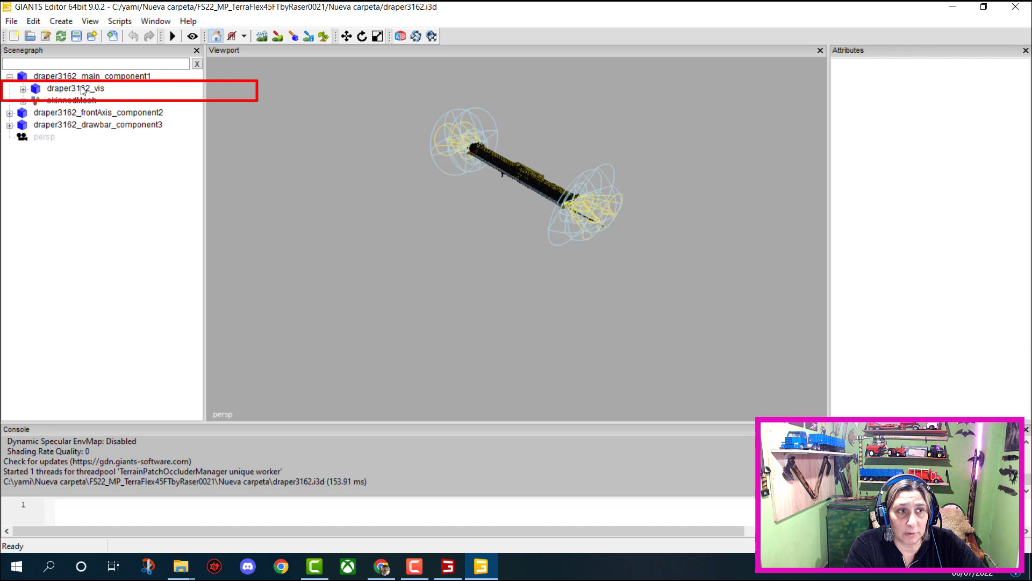
click(23, 89)
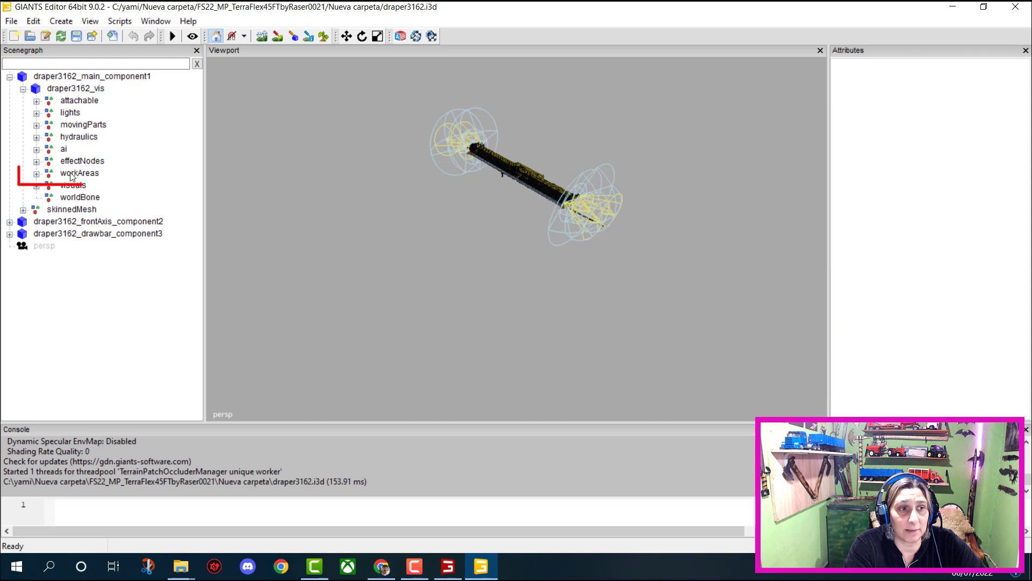
click(36, 173)
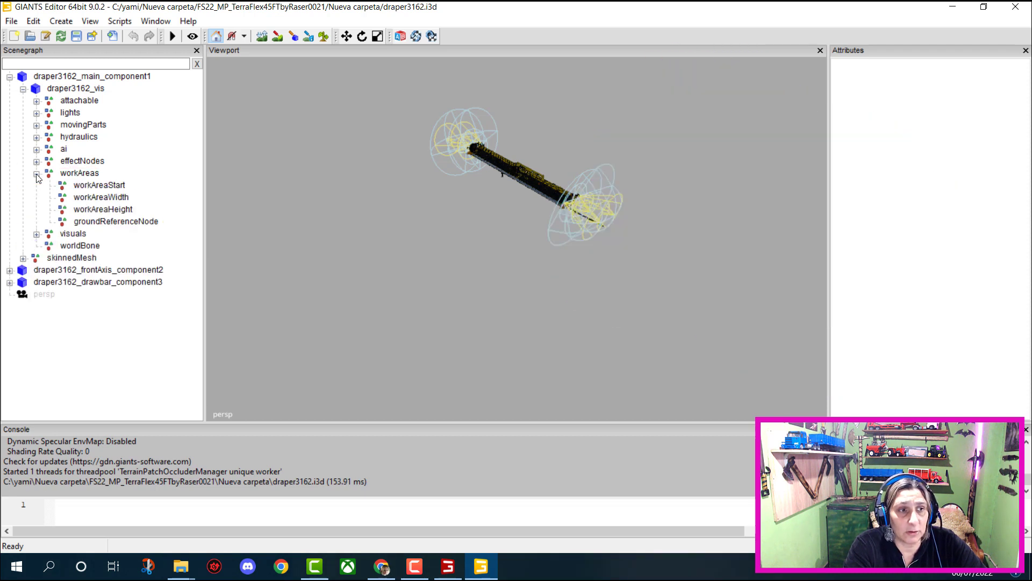
click(98, 186)
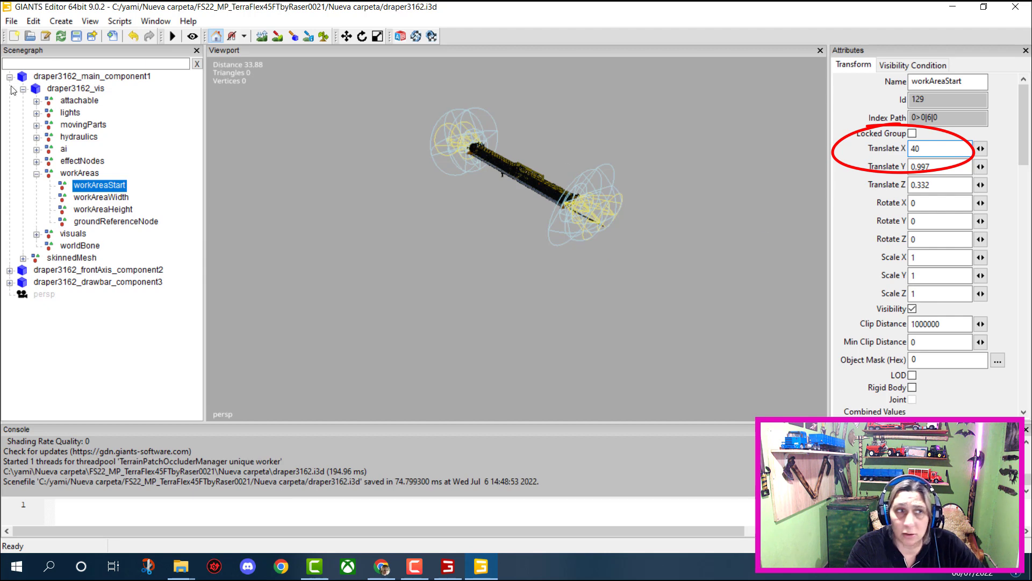
- Save the draper3162 scene and close GIANTS Editor
click(11, 21)
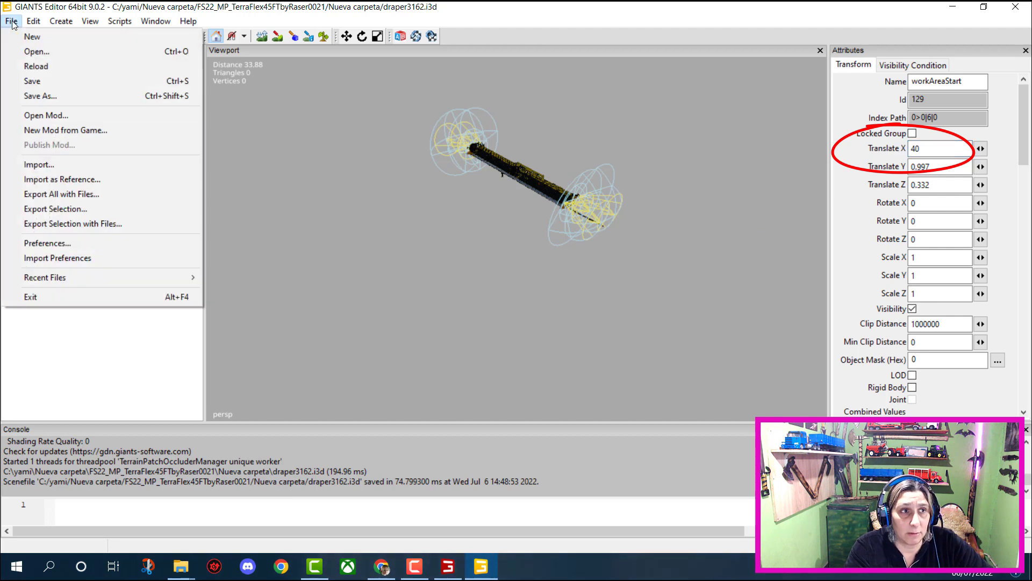
click(29, 82)
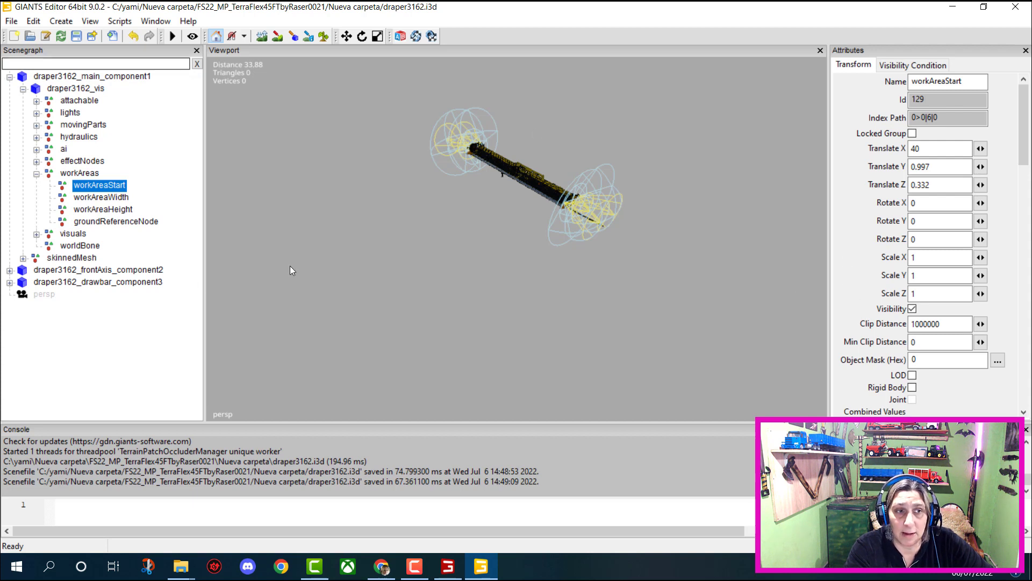
click(1013, 7)
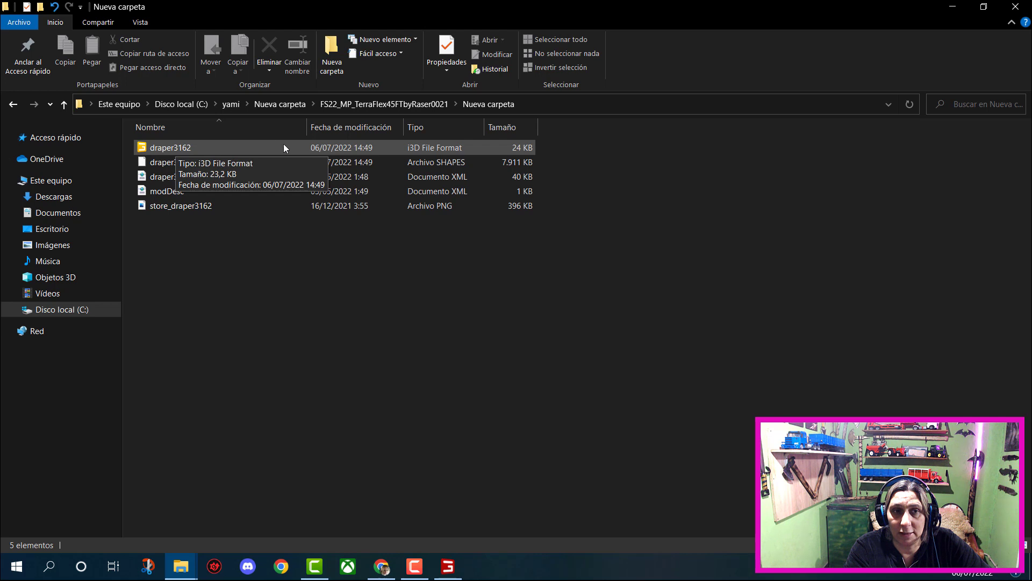
click(457, 177)
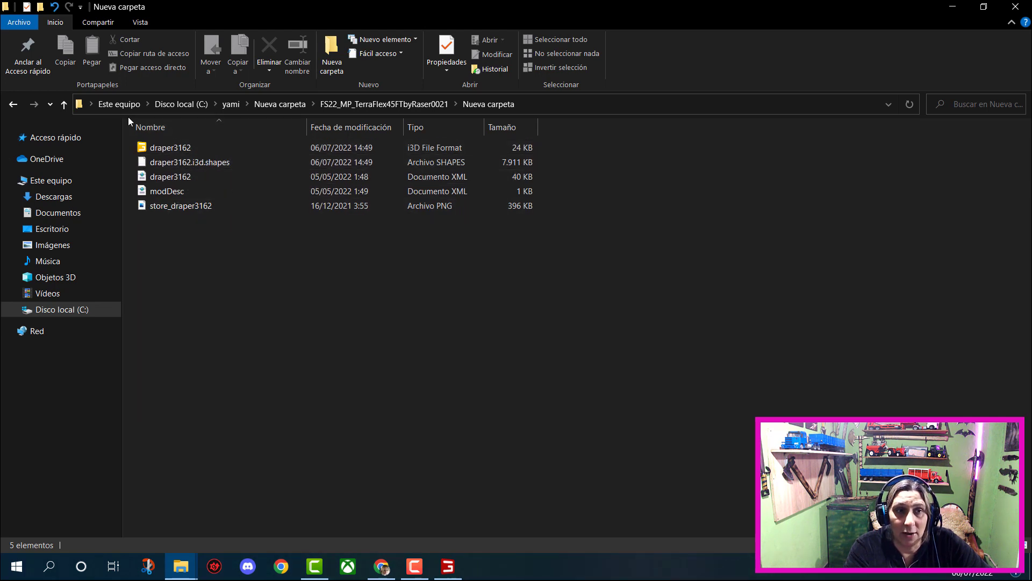
drag(214, 254, 162, 142)
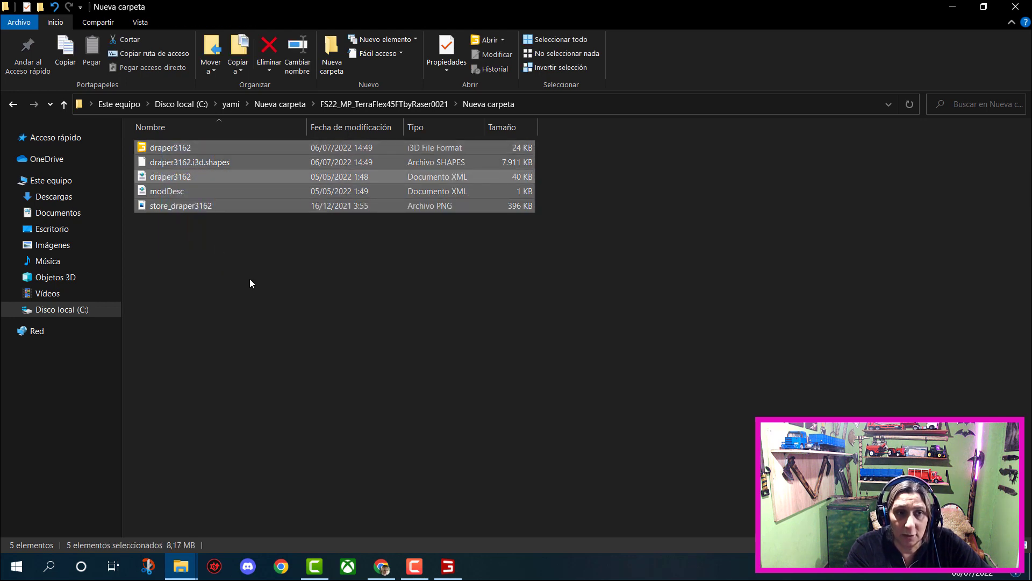
click(263, 286)
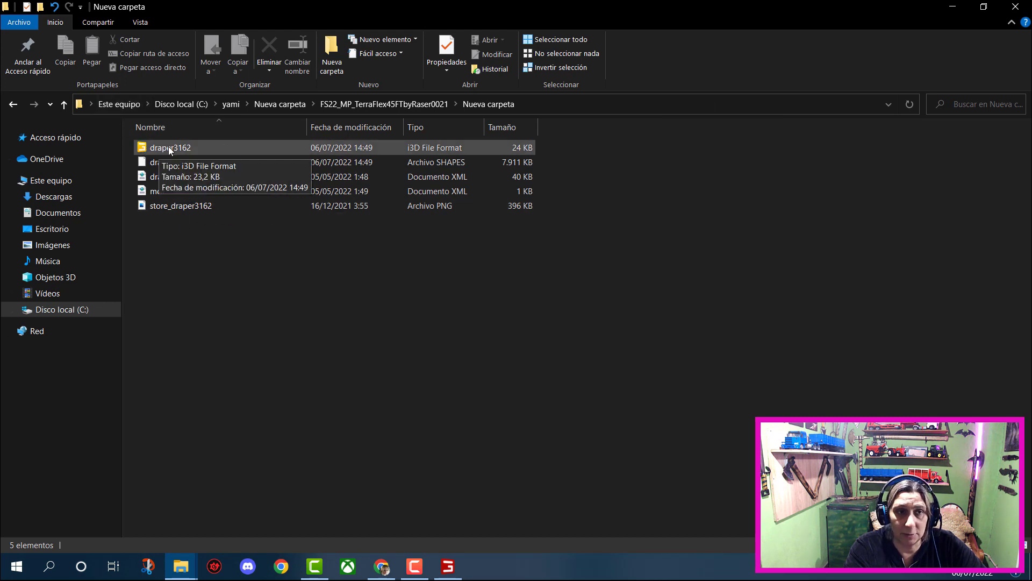
- Return to the parent folder and copy the file name of the original mod ZIP without renaming it
click(13, 104)
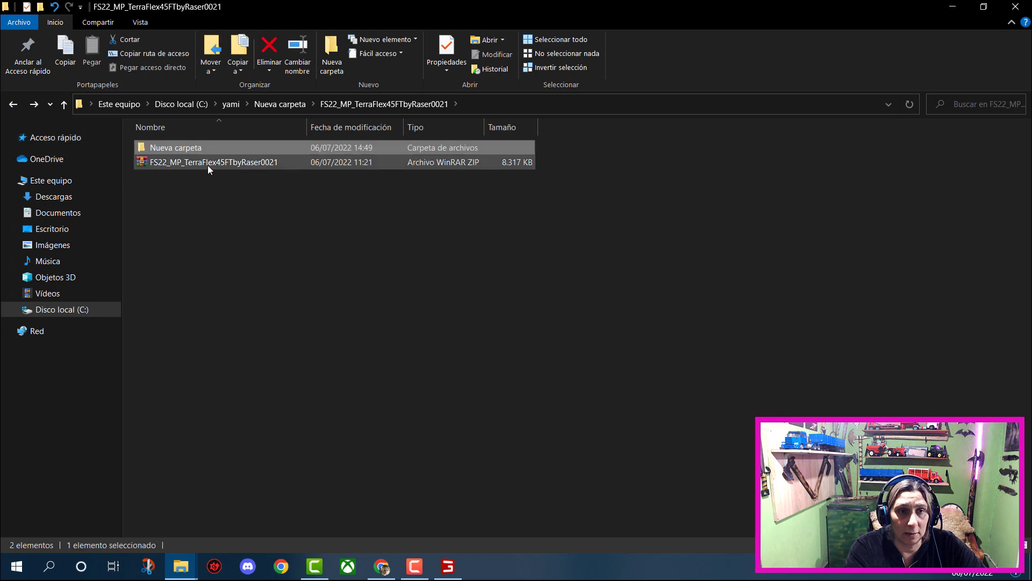
click(207, 165)
right_click(208, 164)
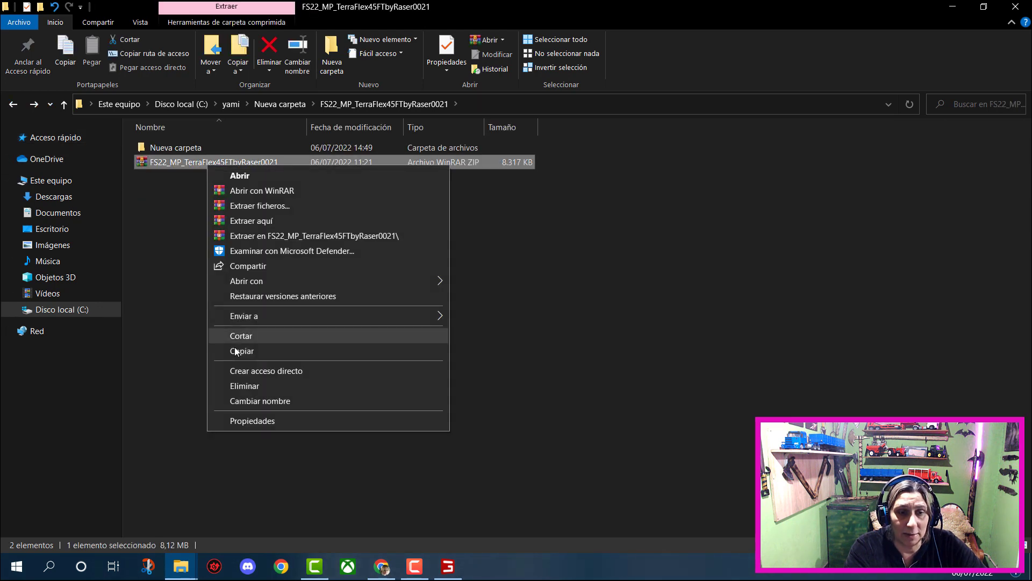
click(261, 401)
key(ctrl+c)
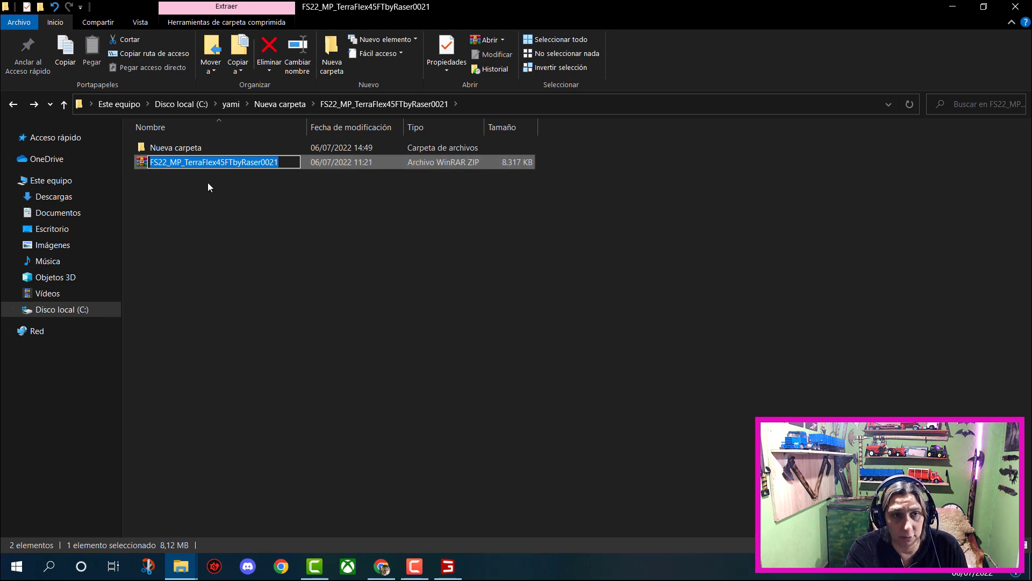
click(188, 149)
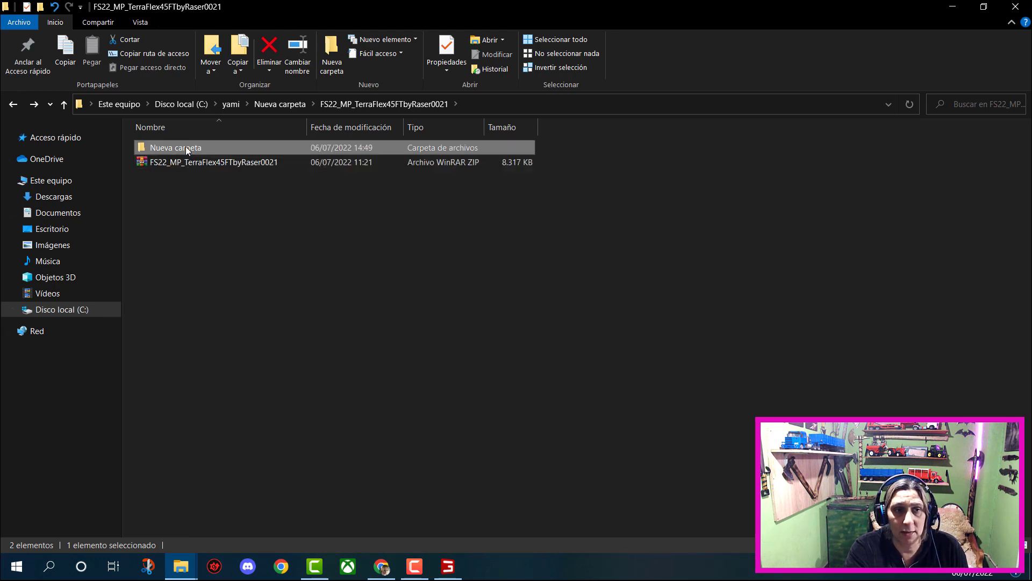
- Compress all five draper mod files in the Nueva carpeta subfolder into a ZIP archive named FS22_MP_TerraFlex45FTbyRaser0021.zip
double_click(185, 147)
drag(199, 248, 170, 138)
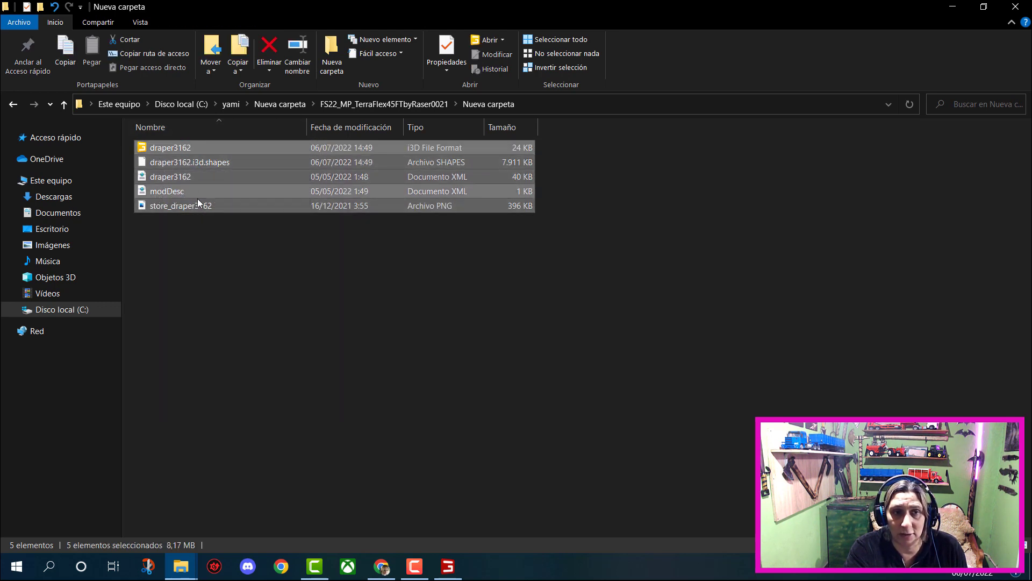
drag(315, 253, 233, 146)
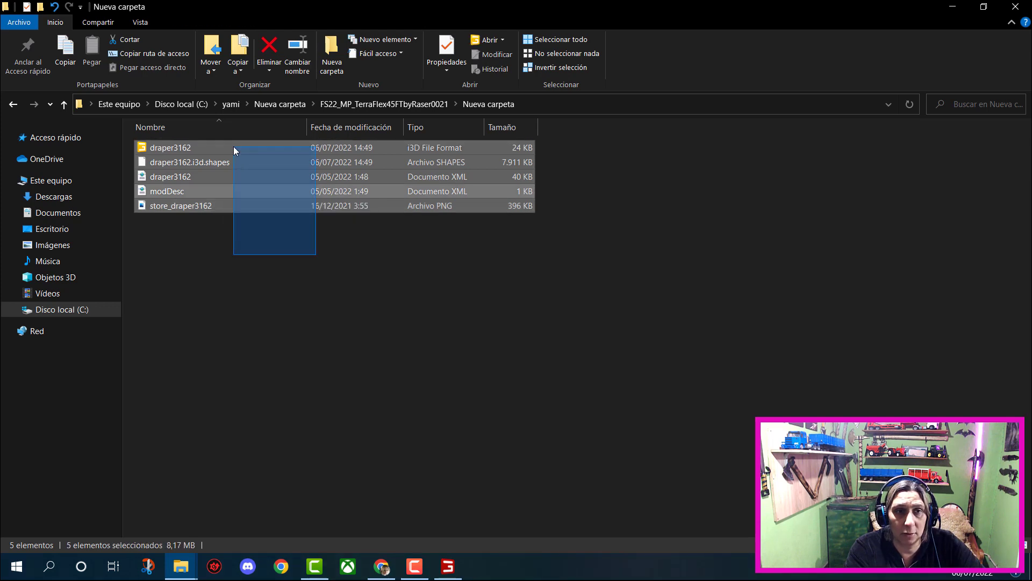
right_click(225, 144)
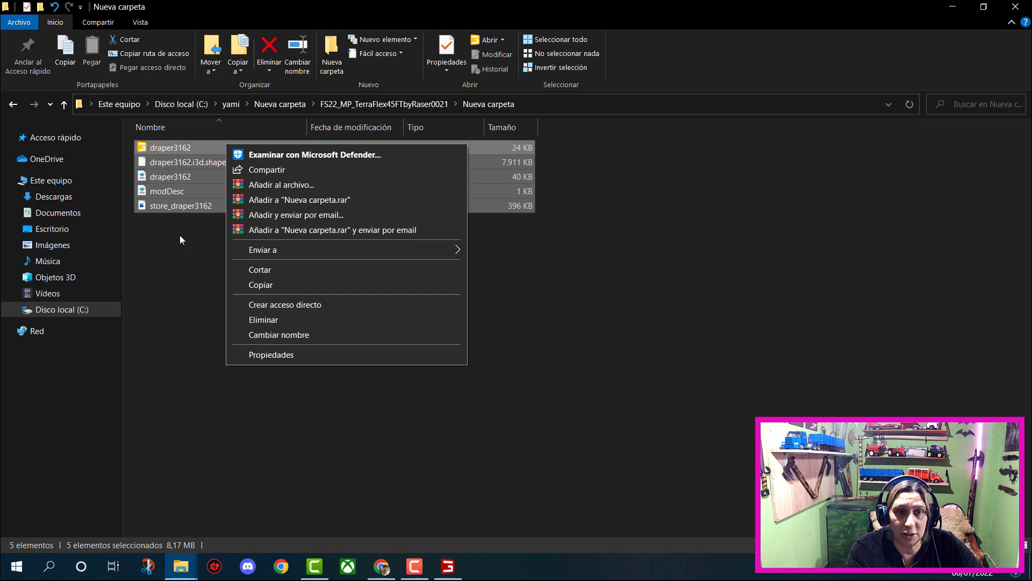
click(261, 185)
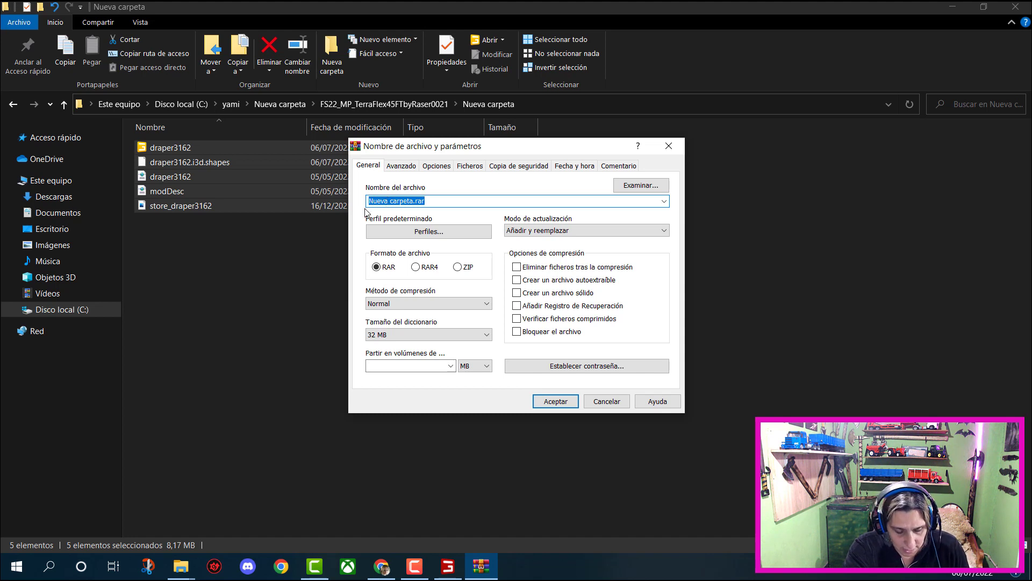
key(ctrl+v)
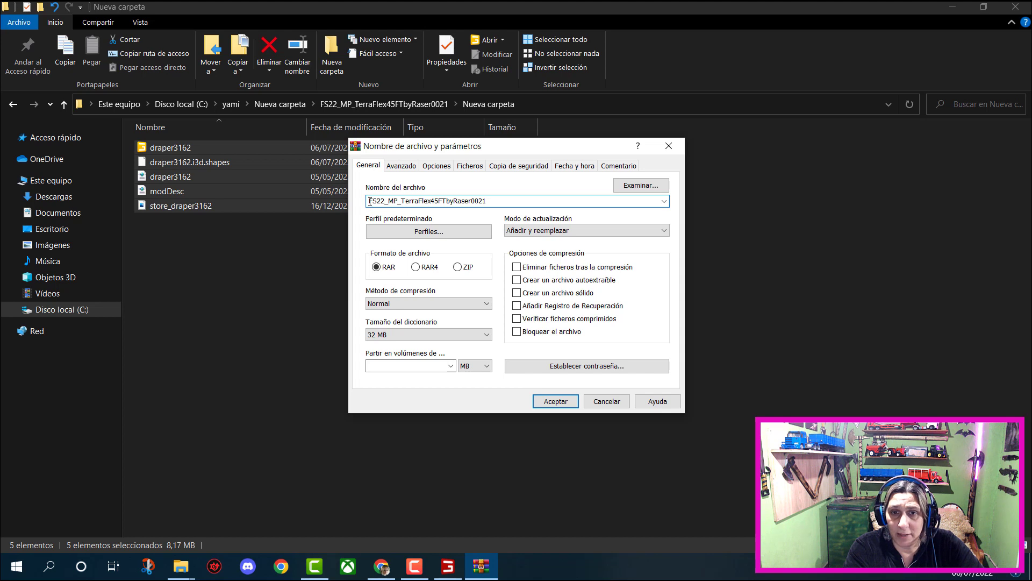
click(458, 267)
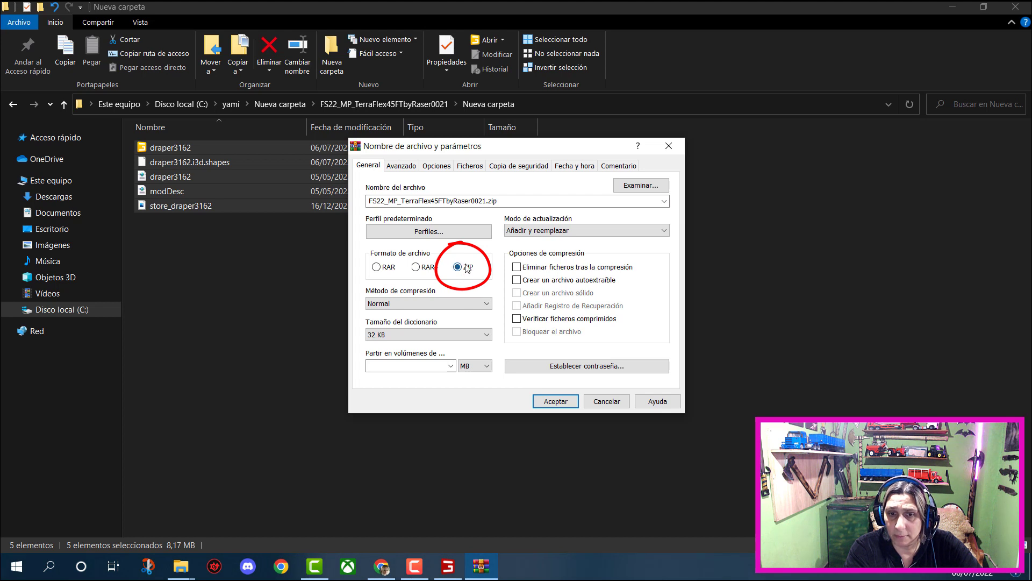
click(541, 402)
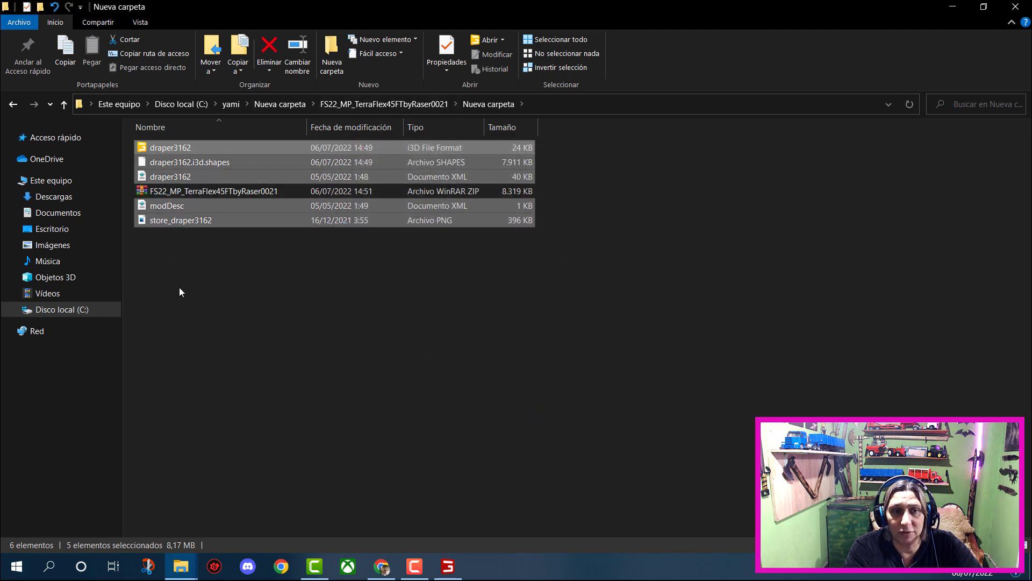
click(308, 347)
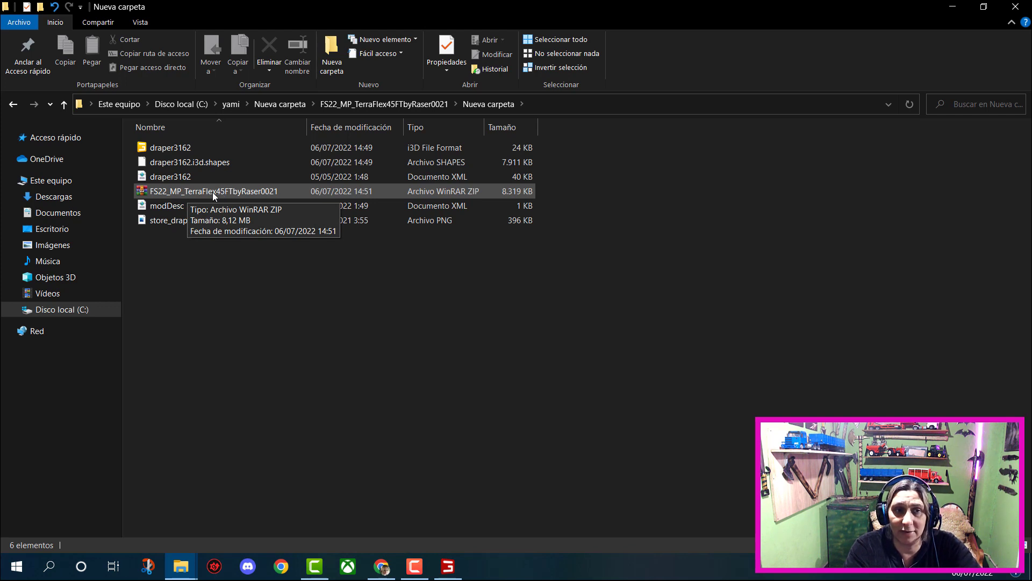
- Go back to the main mods folder, open the FS22_MEX_5 folder and extract its ZIP archive in place
click(14, 106)
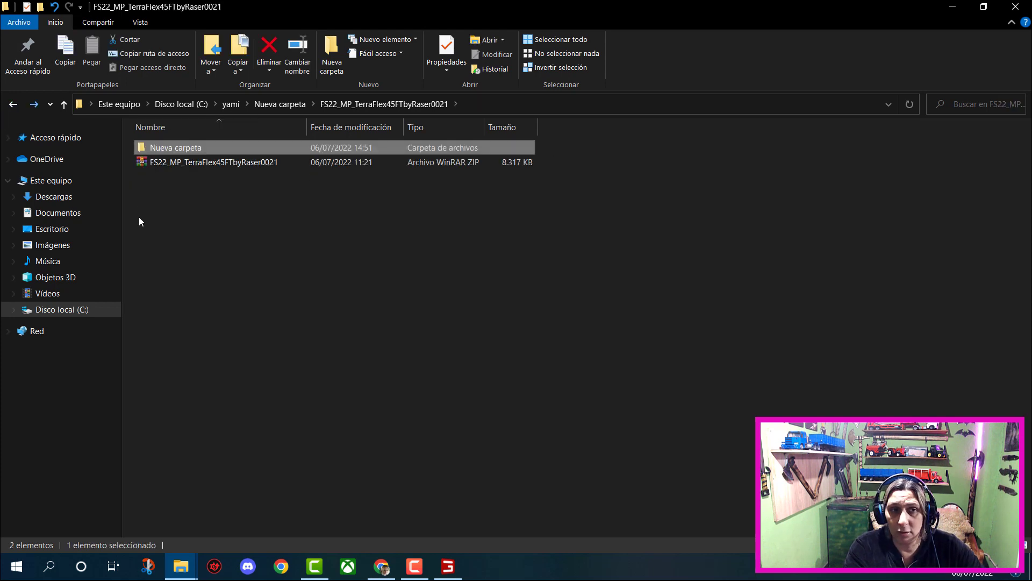
click(13, 105)
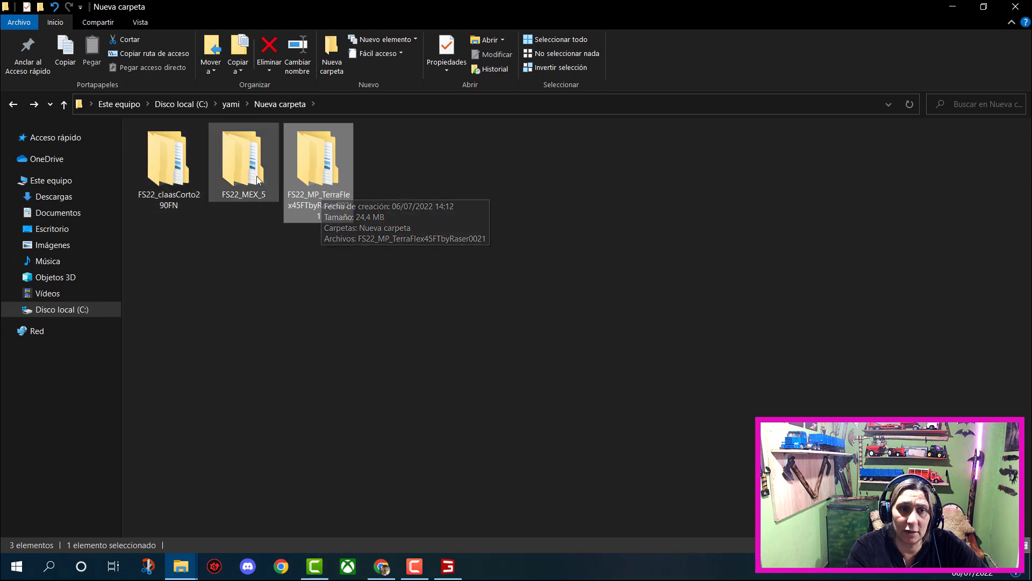
double_click(245, 164)
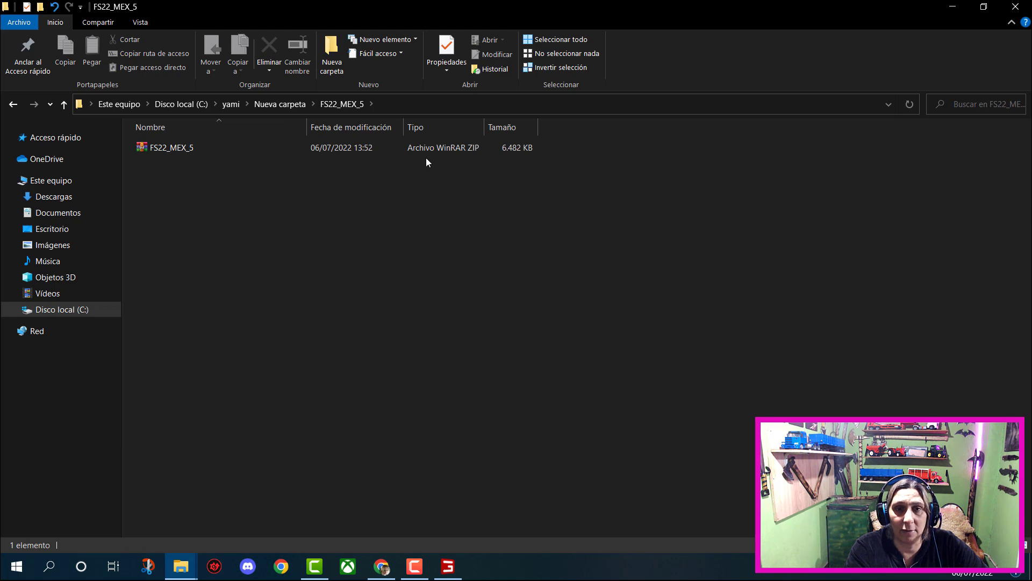
click(177, 148)
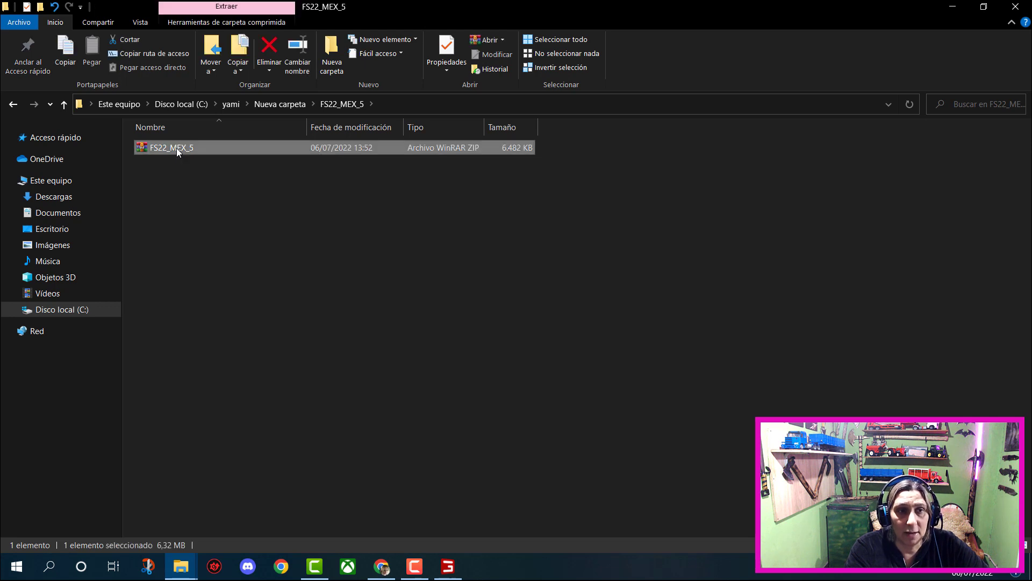
right_click(188, 149)
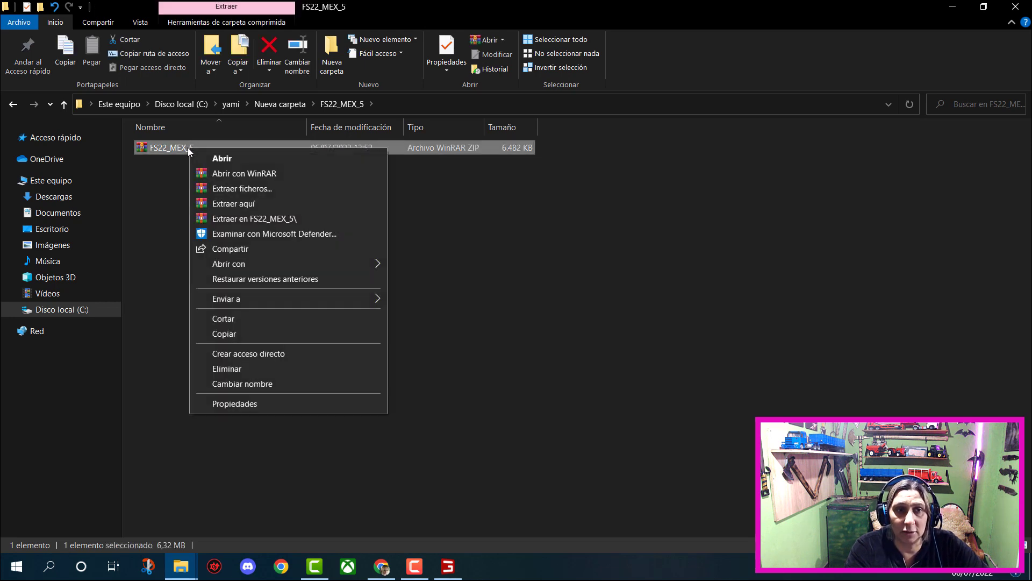
click(227, 207)
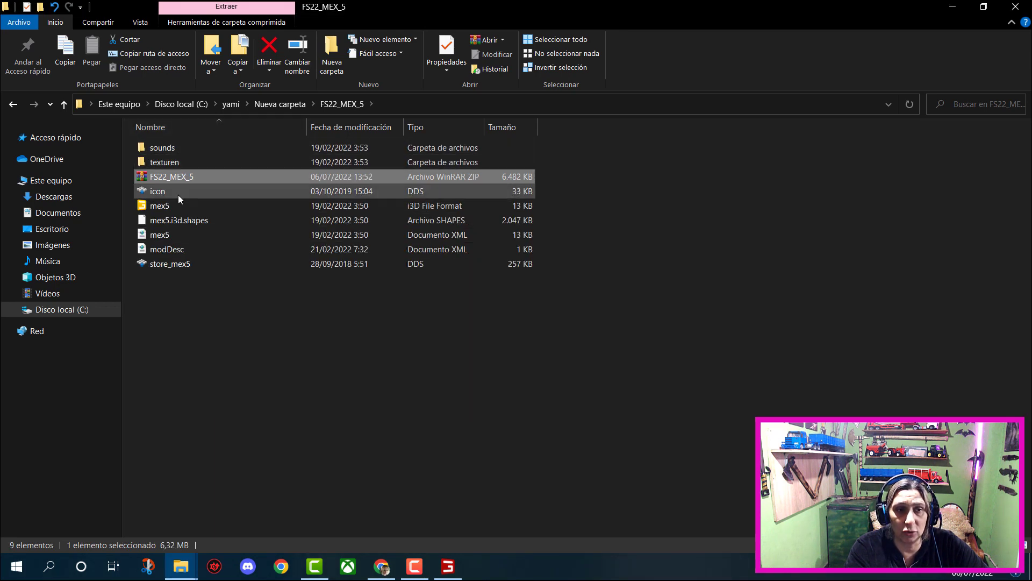
- Create a subfolder in FS22_MEX_5 and move all extracted files and folders into it, leaving out the original ZIP
right_click(295, 349)
mouse_move(350, 318)
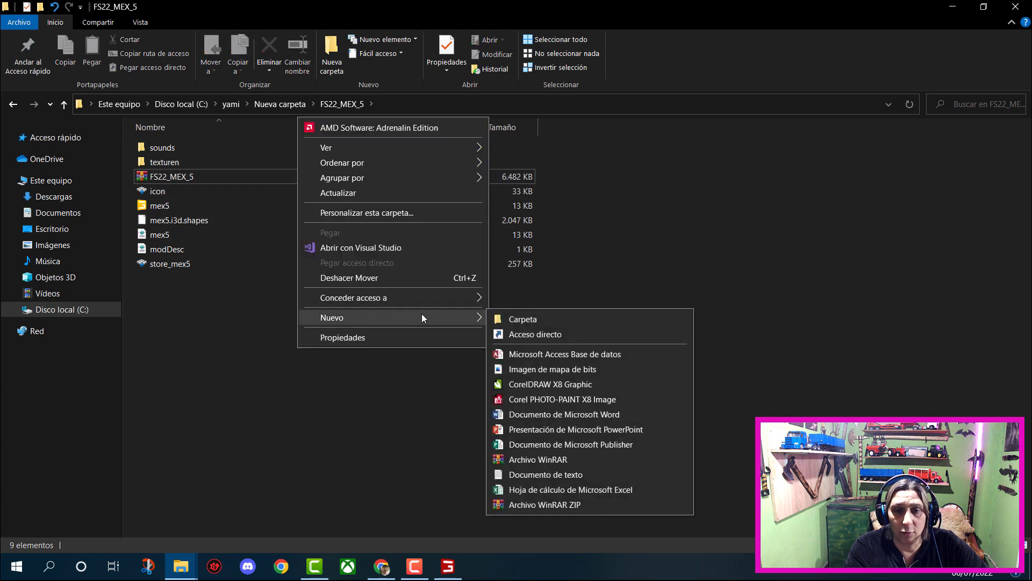
click(512, 319)
click(278, 356)
click(169, 331)
drag(169, 326, 246, 137)
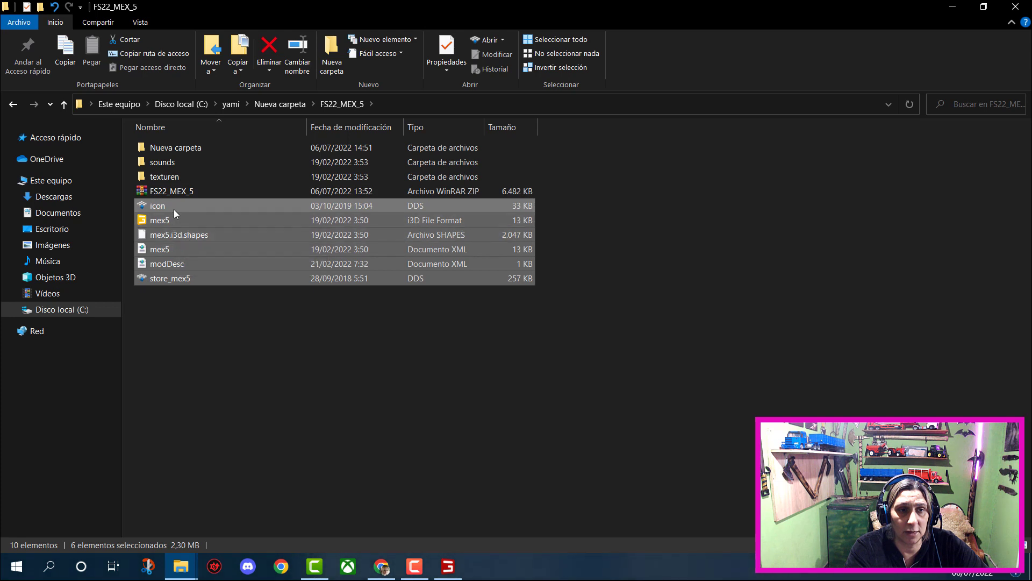
drag(183, 209, 199, 146)
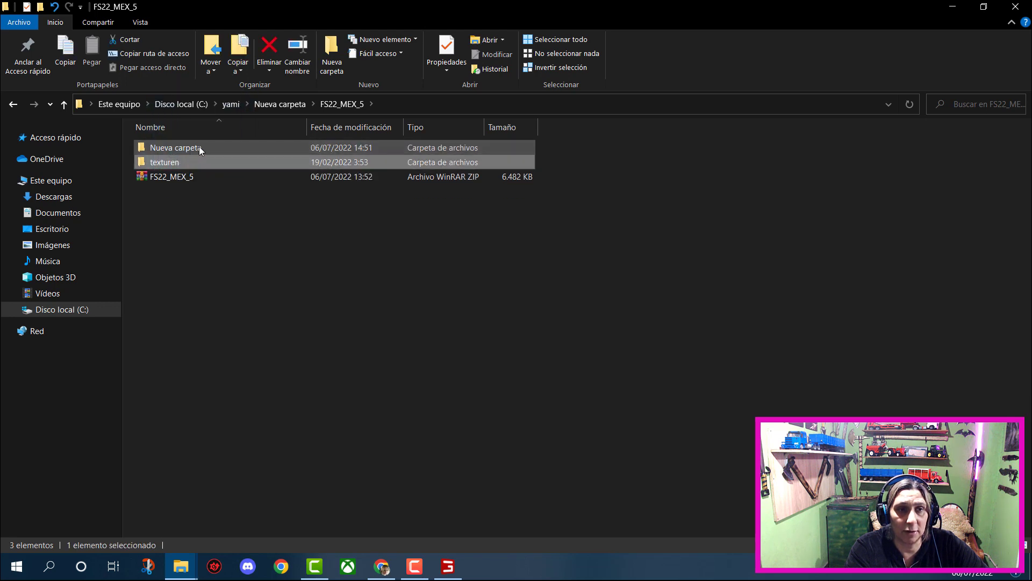
- Open the mex5 i3D file from the new subfolder in GIANTS Editor and dismiss the startup and update windows
double_click(162, 149)
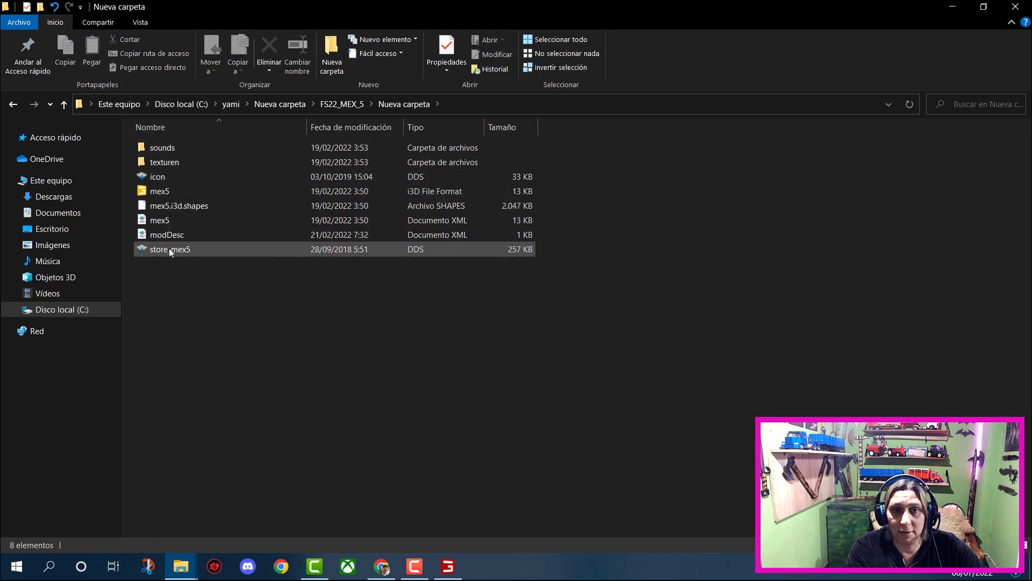
double_click(149, 192)
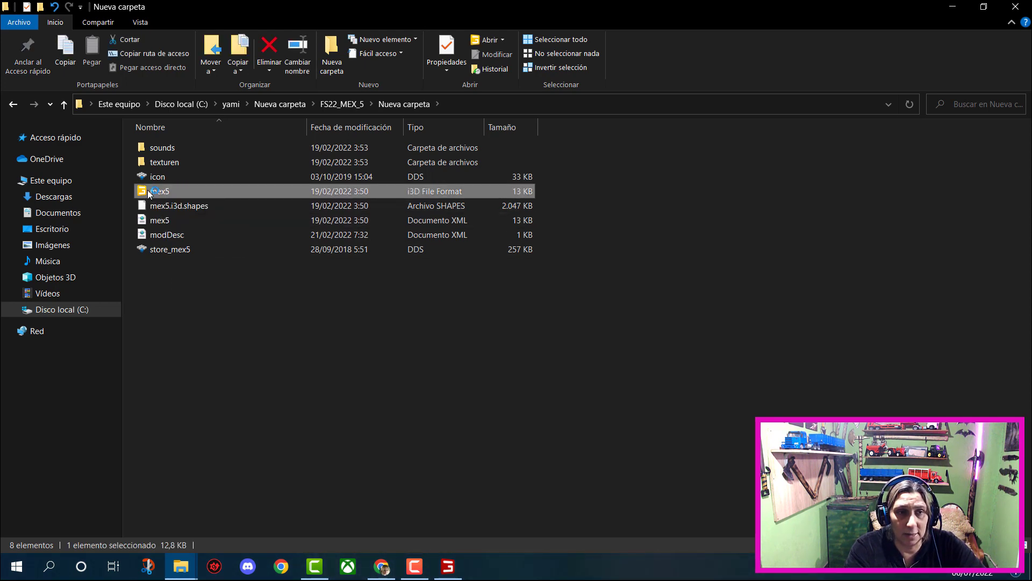
key(Return)
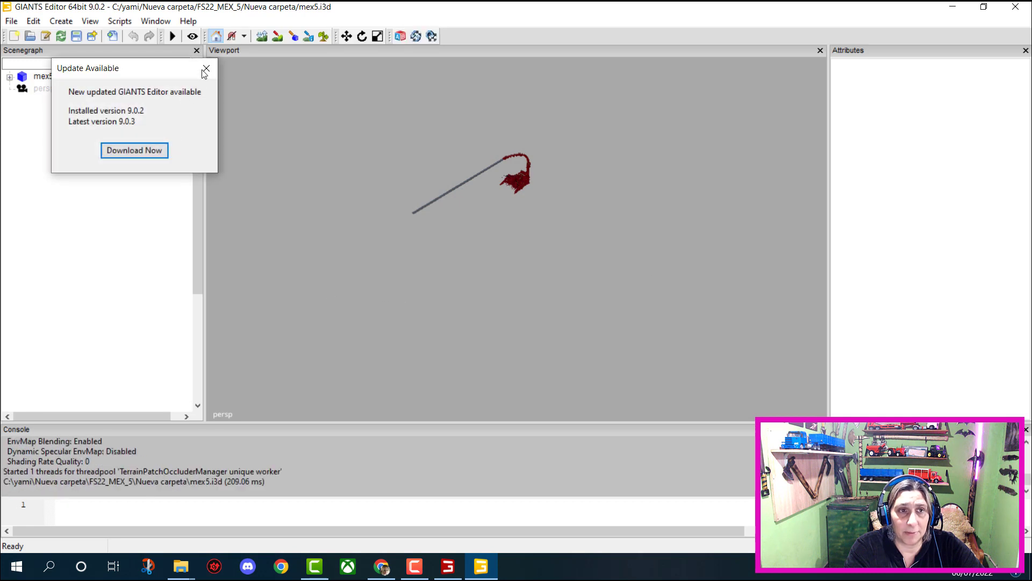
click(206, 68)
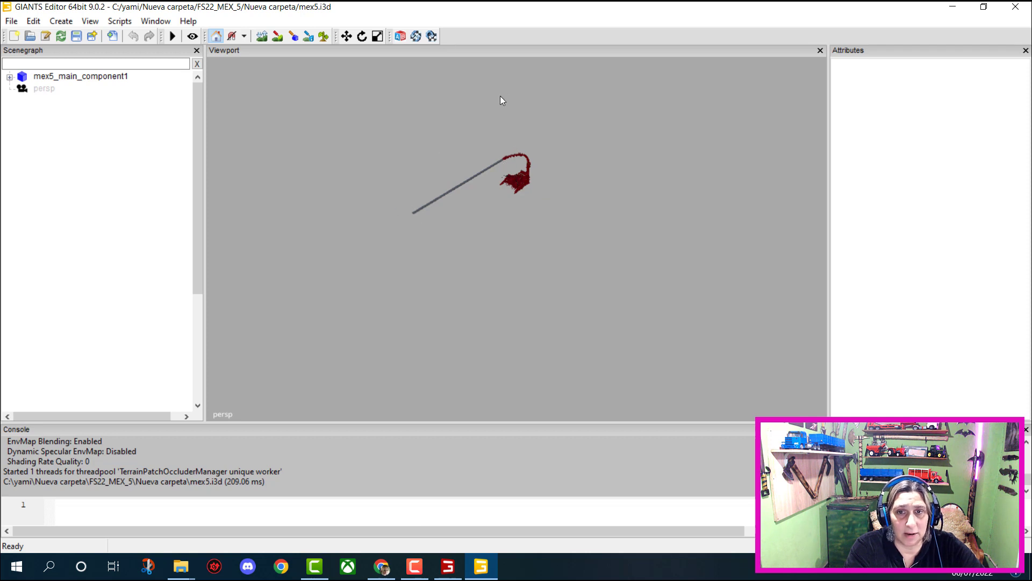
- Select workAreaStart in the workAreas group of poettiner_vis, under mex5_main_component1, and set its Translate X to 40
click(10, 79)
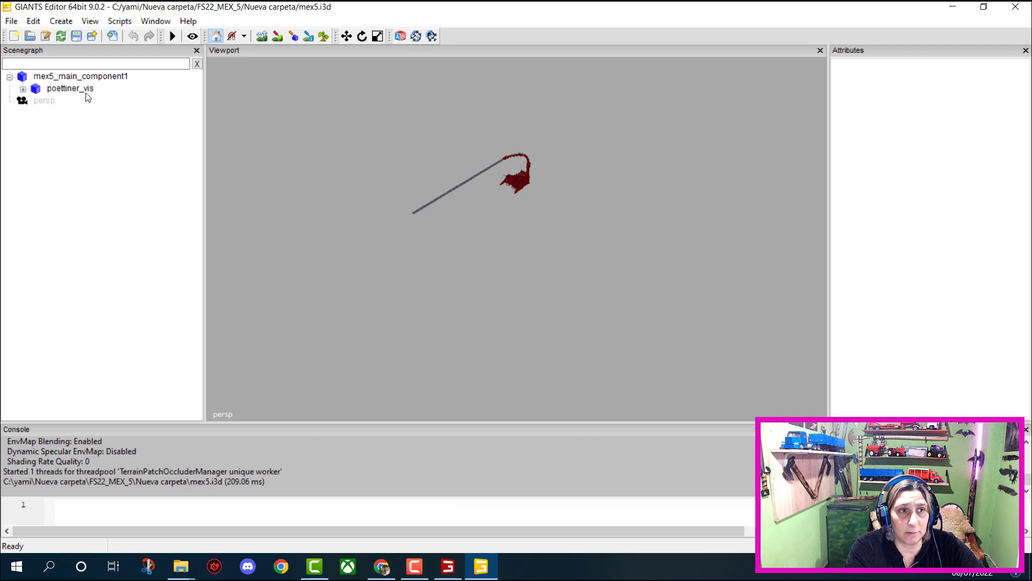
click(23, 89)
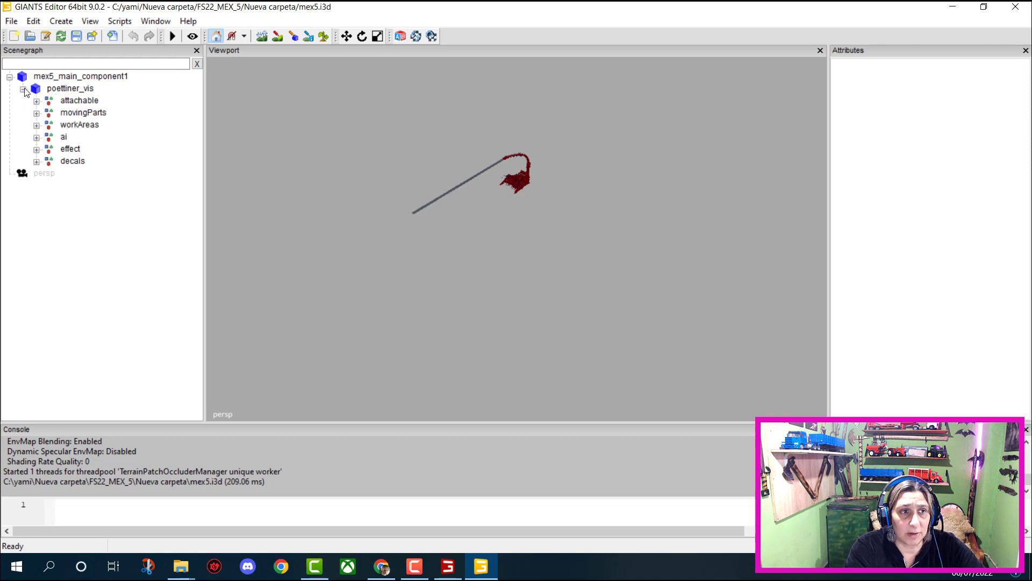
click(37, 126)
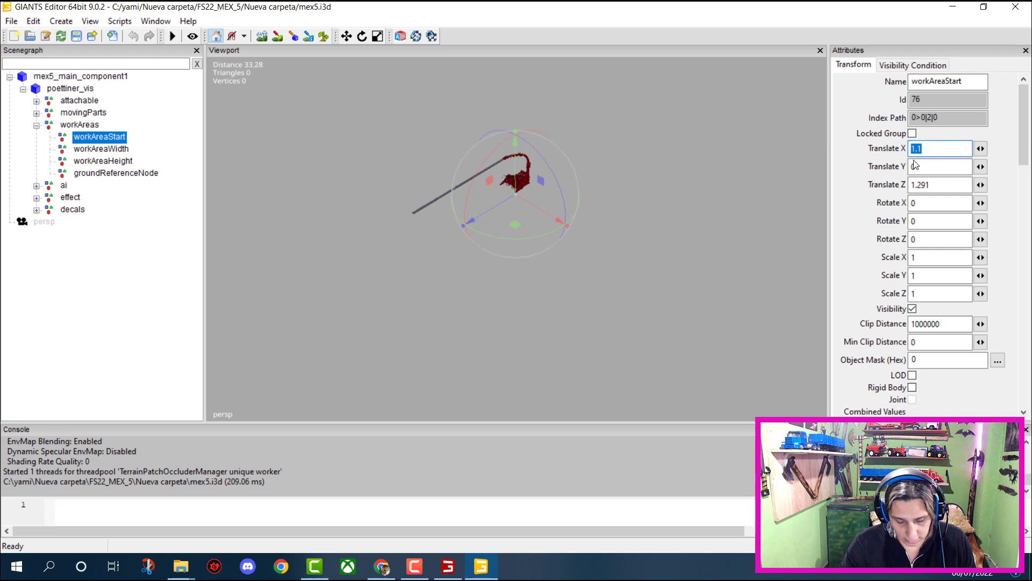
text(40)
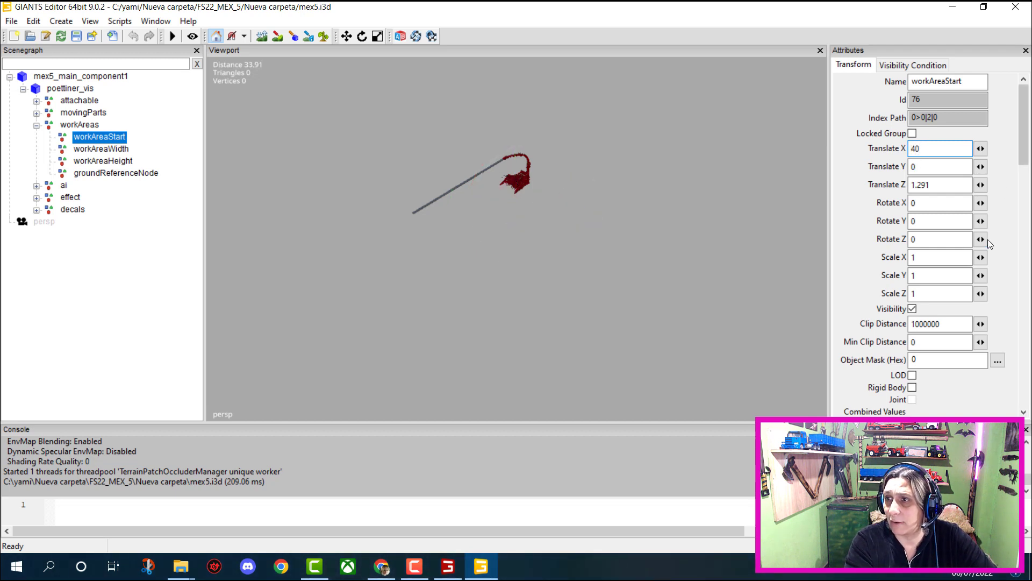
key(Return)
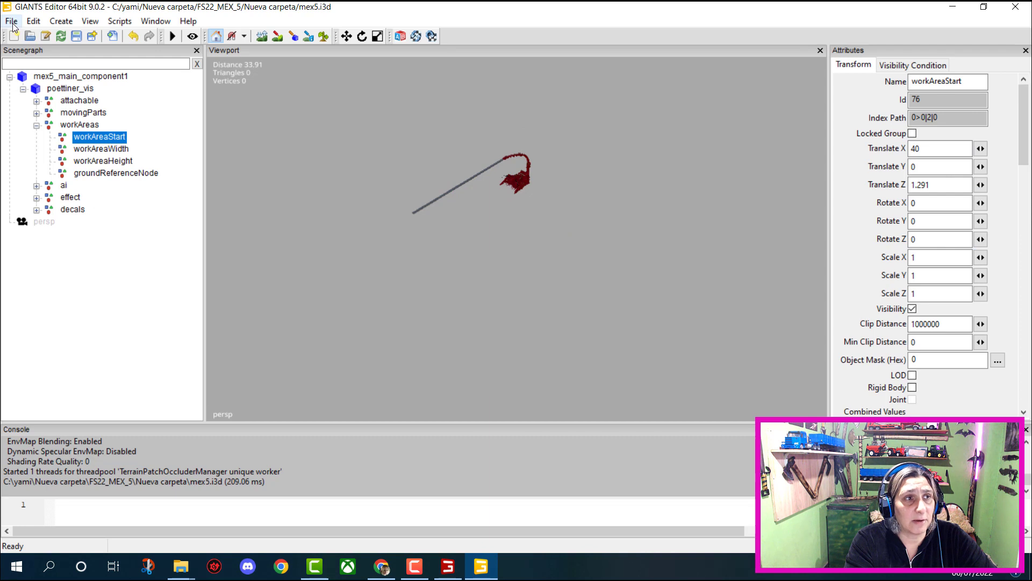
- Save the mex5 scene and close GIANTS Editor
click(16, 22)
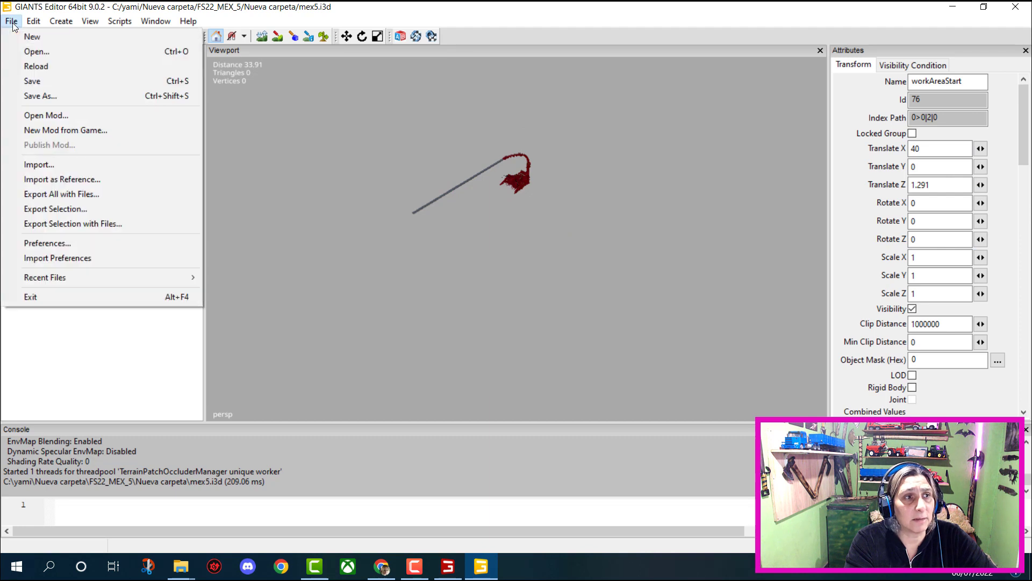
click(29, 81)
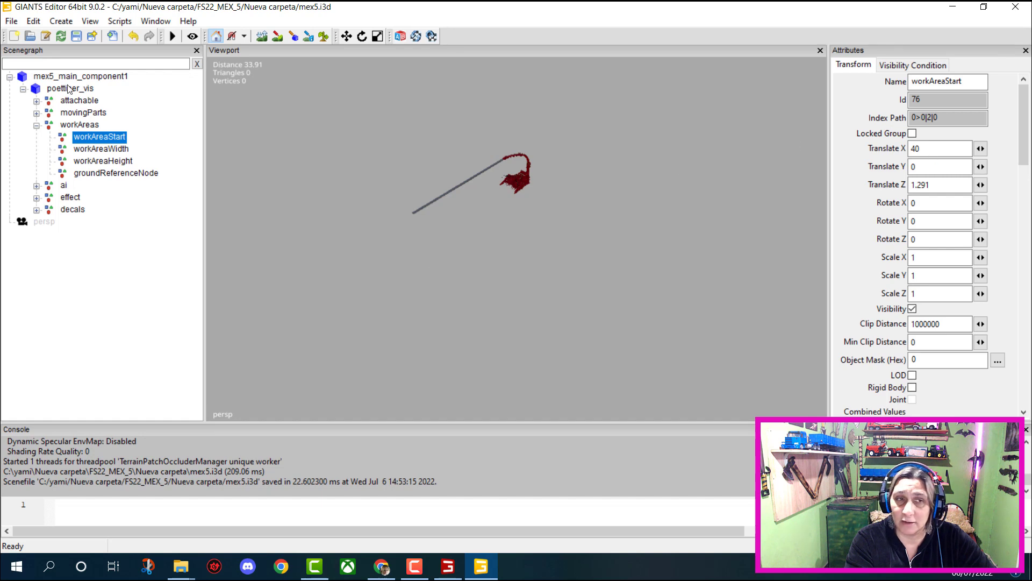
click(1016, 8)
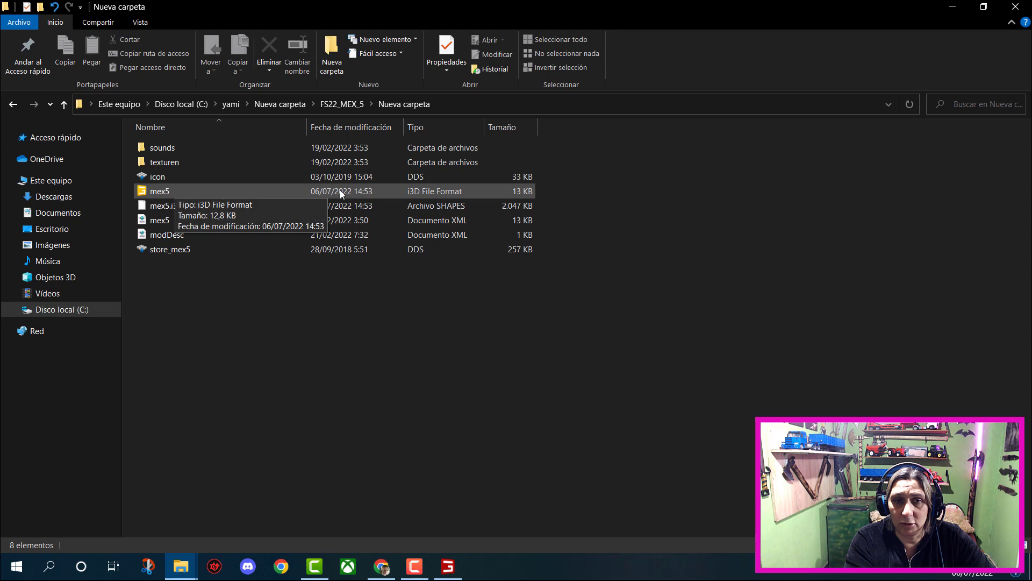
- Return to the FS22_MEX_5 folder and copy the original ZIP's file name without renaming it
click(13, 105)
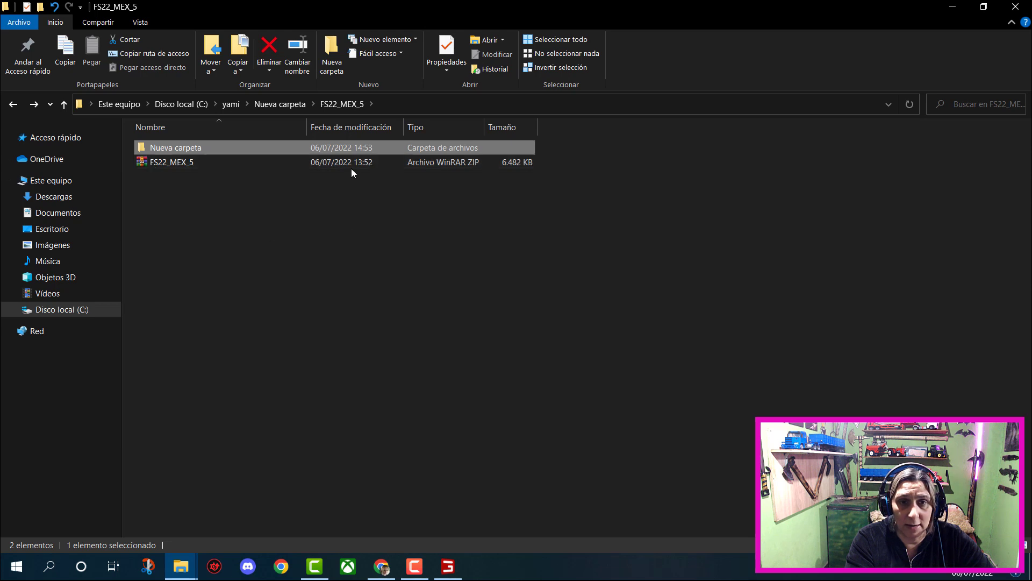
click(191, 166)
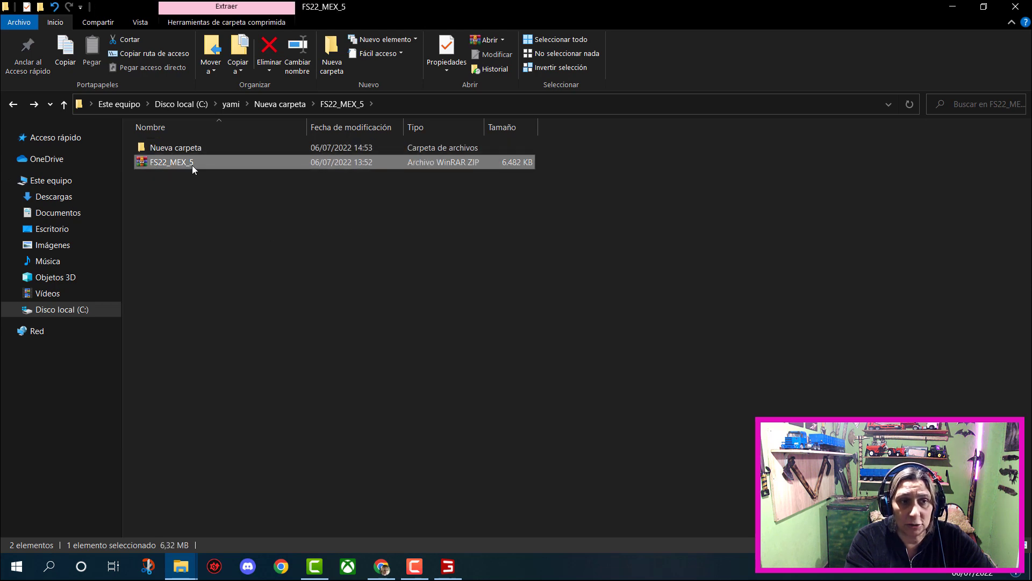
right_click(192, 165)
click(270, 401)
key(ctrl+c)
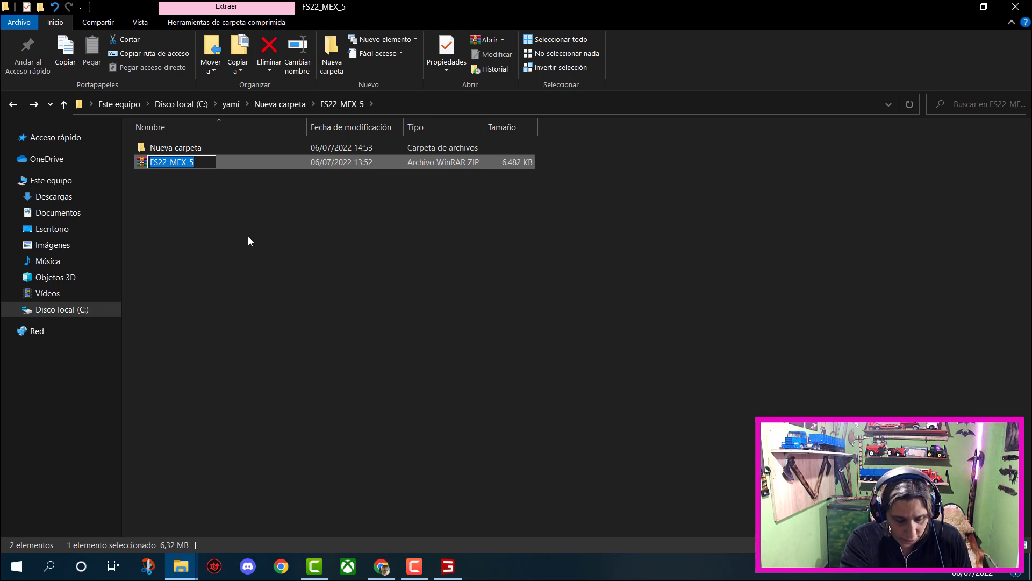
- Compress all files and folders inside the FS22_MEX_5 subfolder into a ZIP archive named FS22_MEX_5
double_click(149, 148)
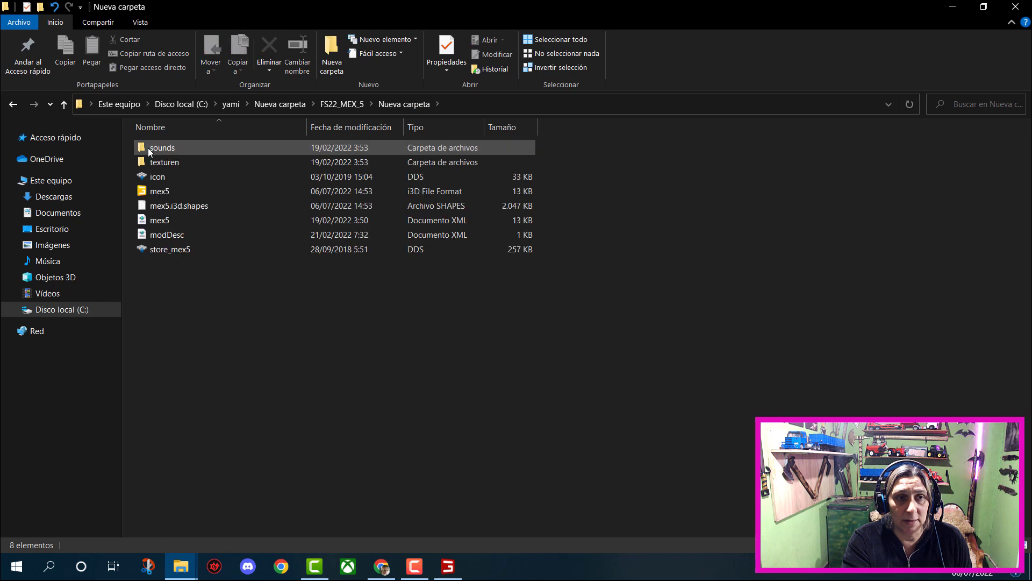
drag(179, 288, 167, 146)
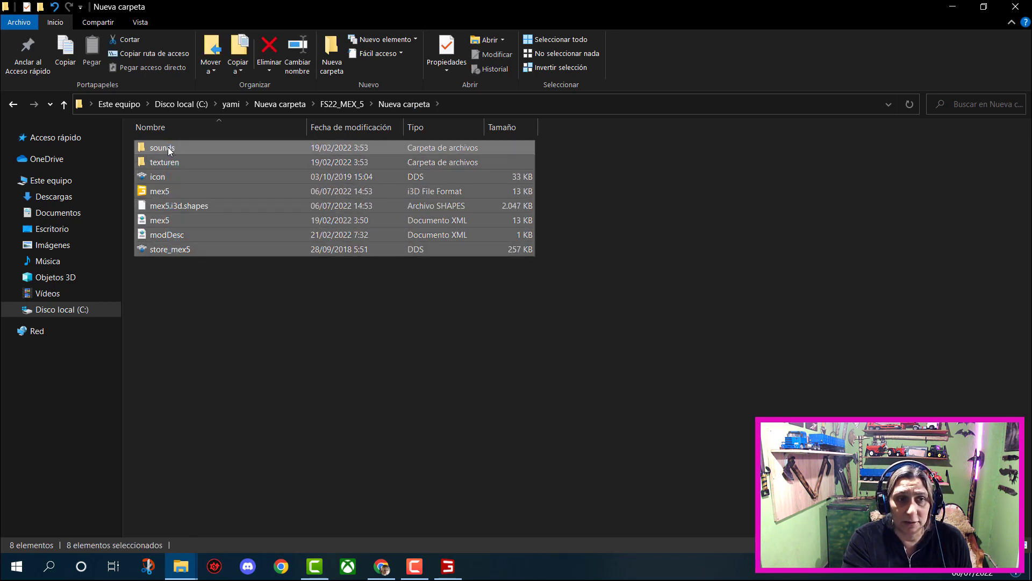
right_click(192, 160)
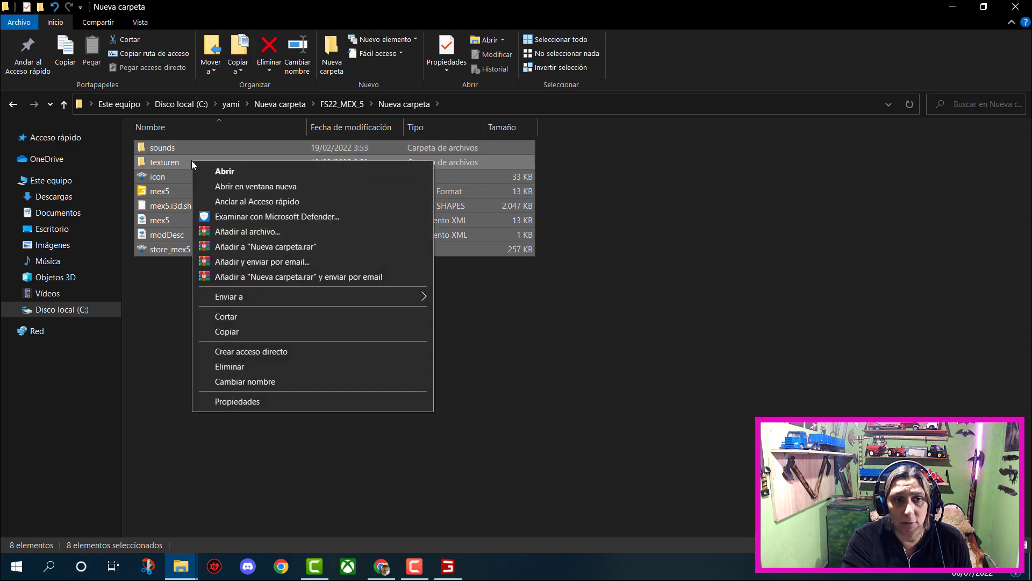
click(235, 231)
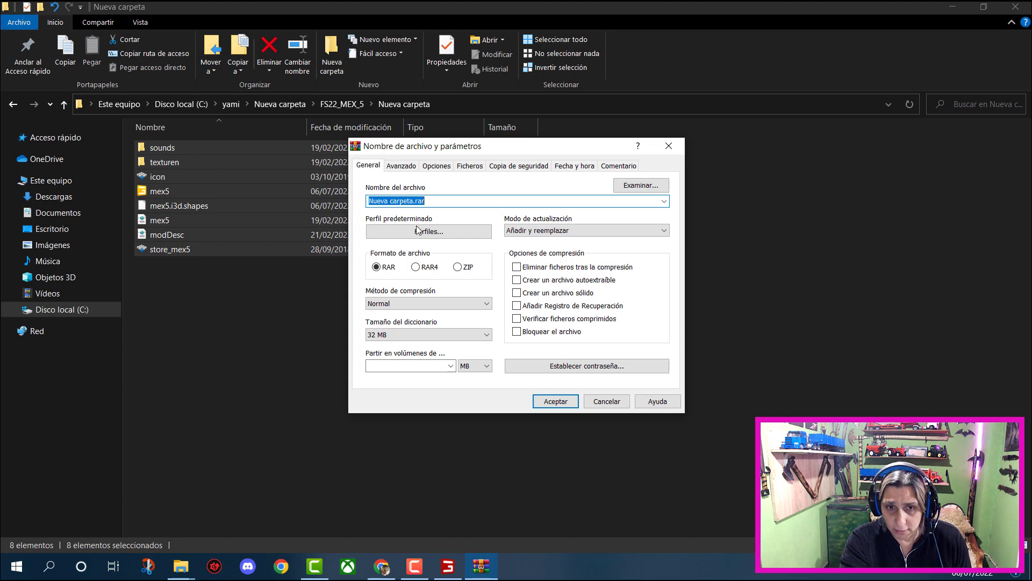
key(ctrl+v)
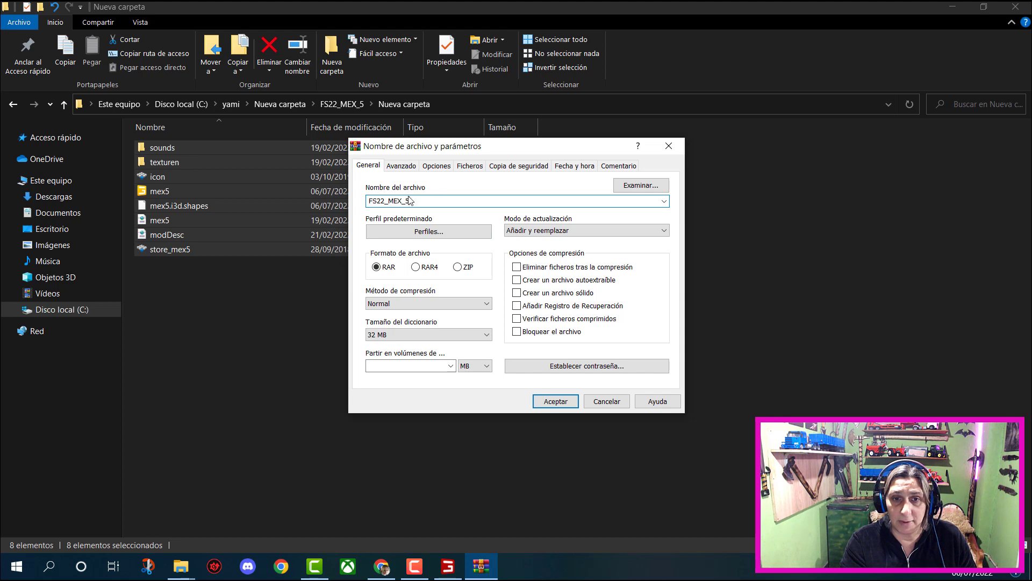
click(458, 268)
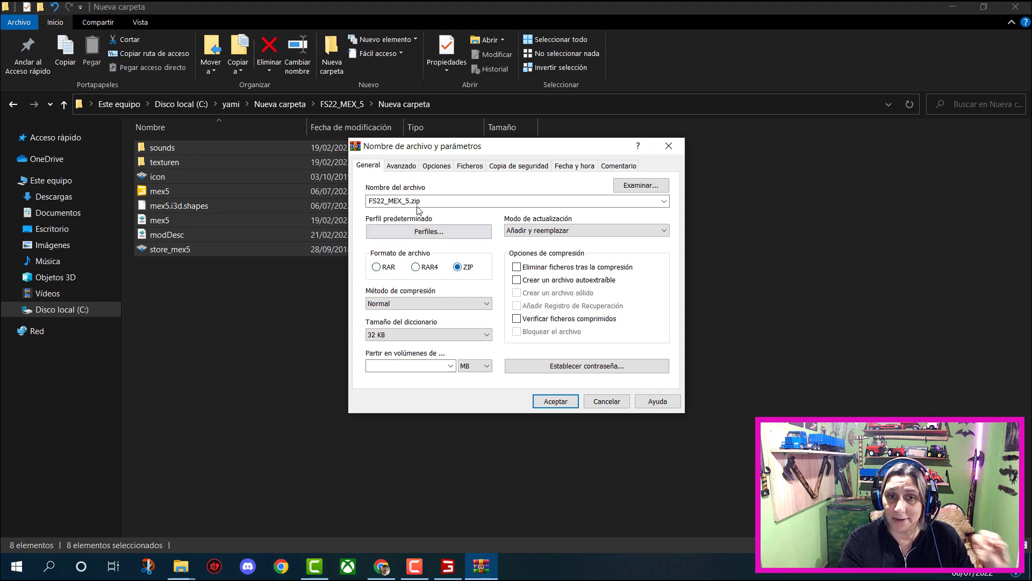
click(556, 401)
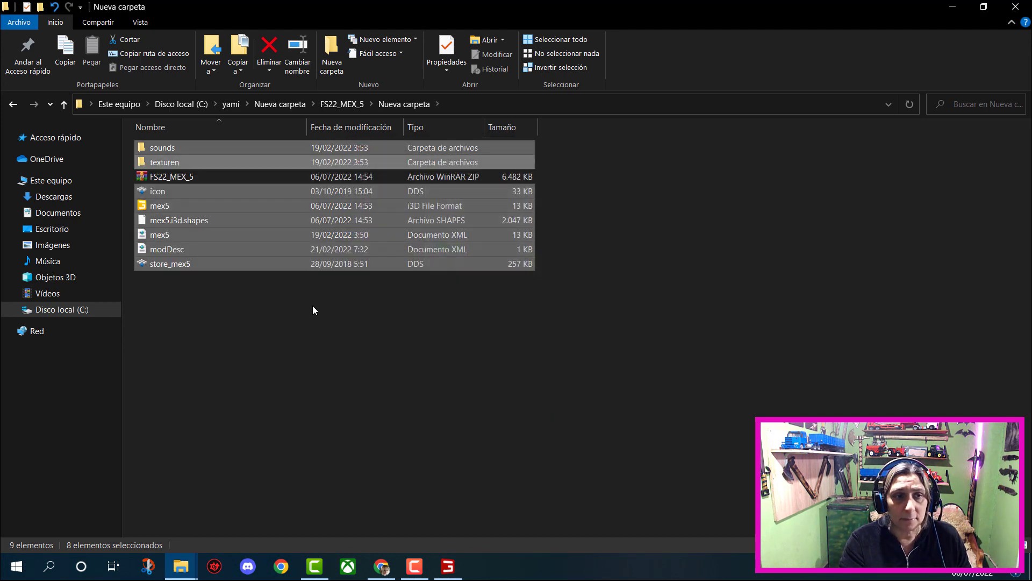
click(319, 313)
click(188, 184)
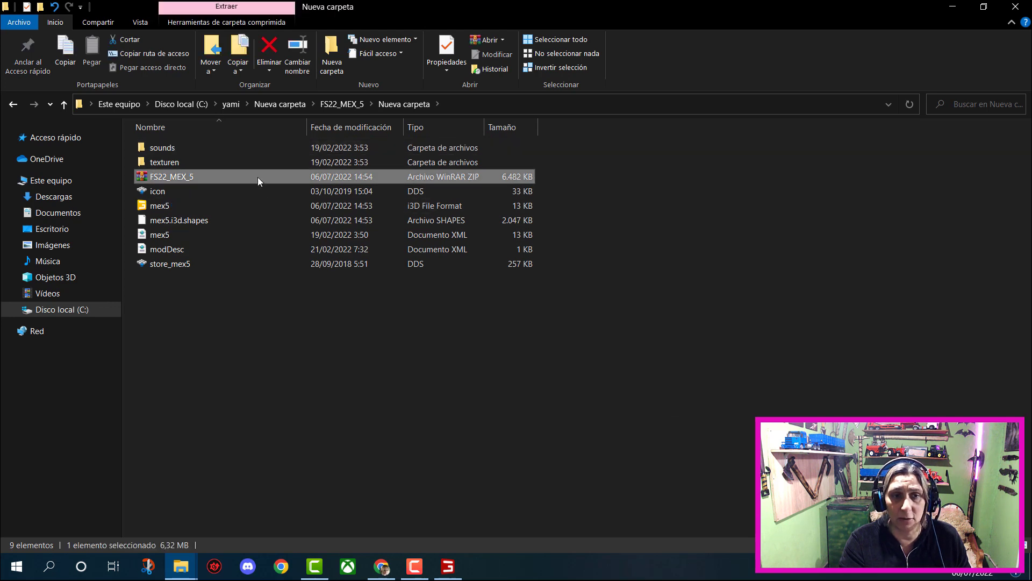
- Go to the FS22_claasCorto290FN folder and extract its ZIP archive in place
click(14, 105)
click(14, 105)
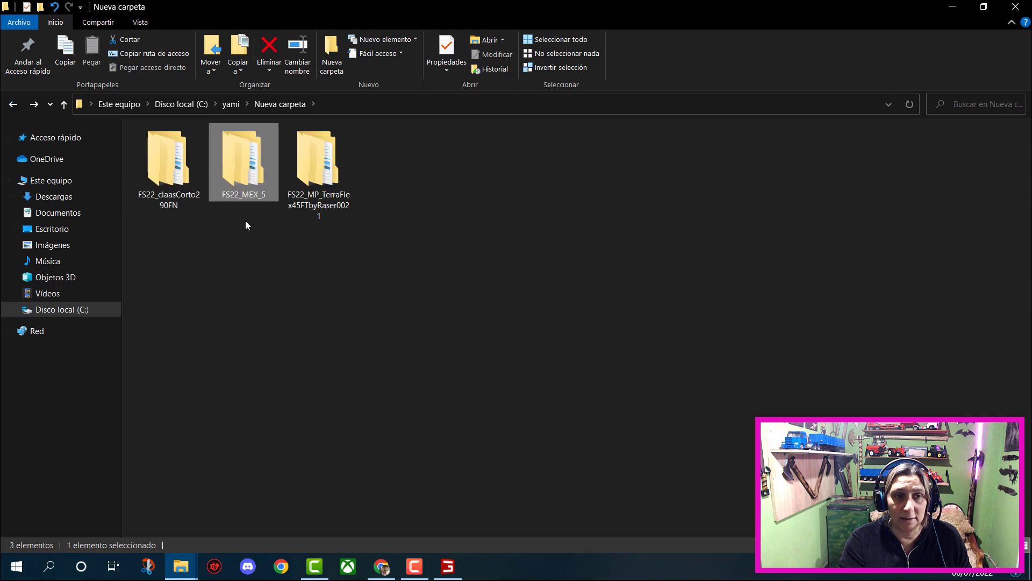
double_click(160, 168)
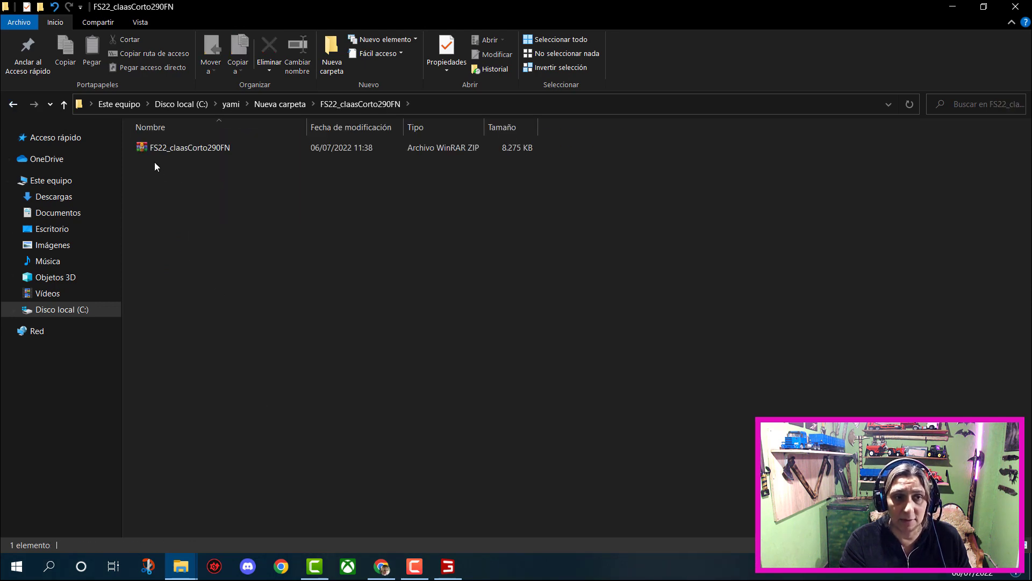
click(189, 153)
right_click(189, 152)
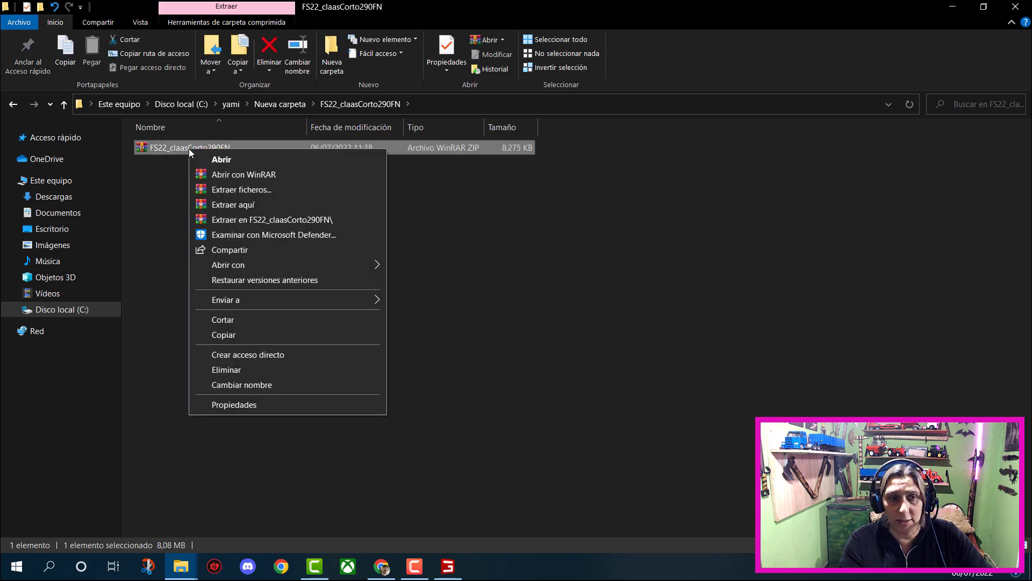
click(250, 205)
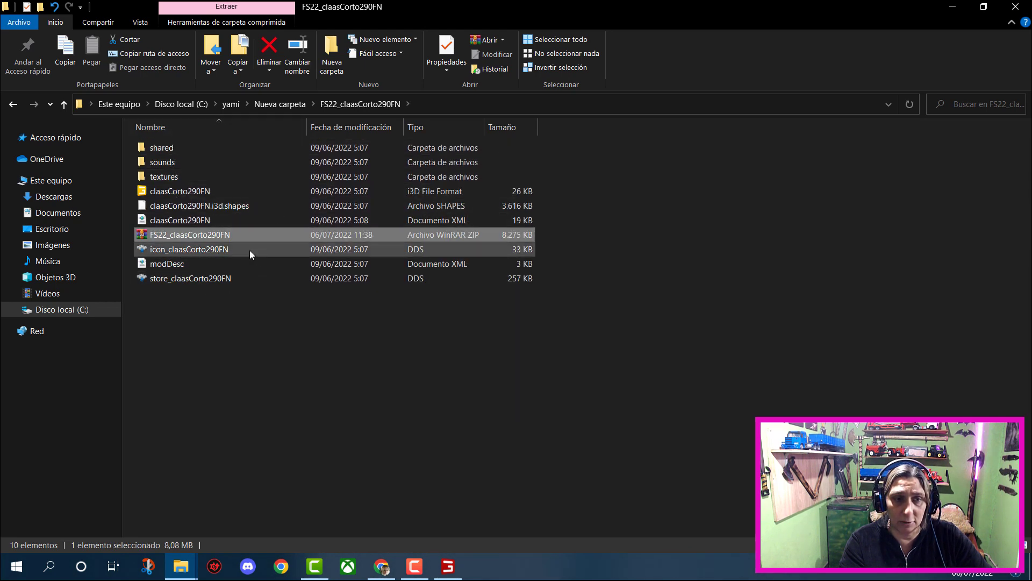
- Create a new folder with the default name and move all extracted claasCorto290FN files into it, leaving out the original ZIP
right_click(278, 367)
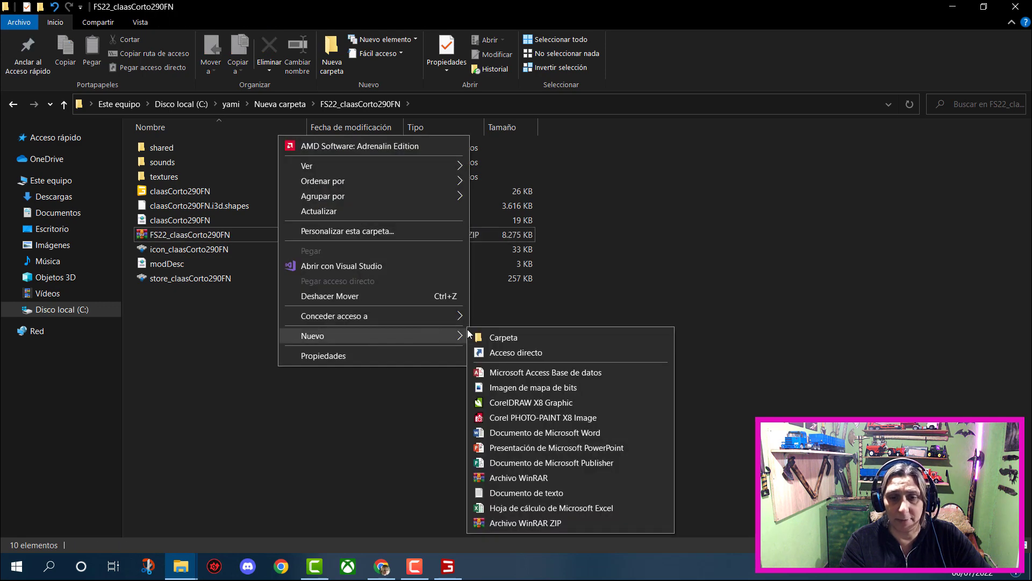
click(492, 337)
click(302, 356)
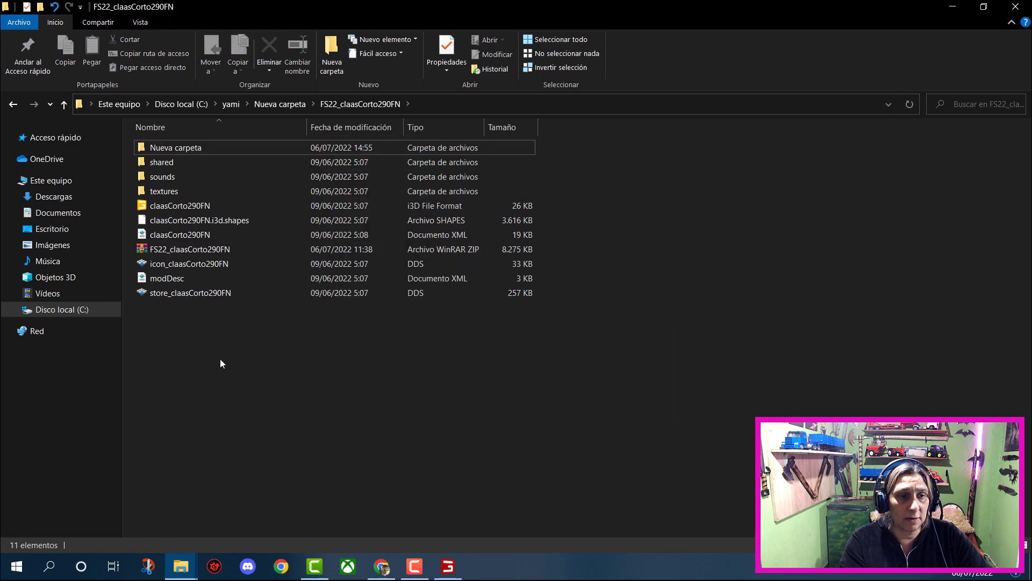
drag(176, 309, 270, 141)
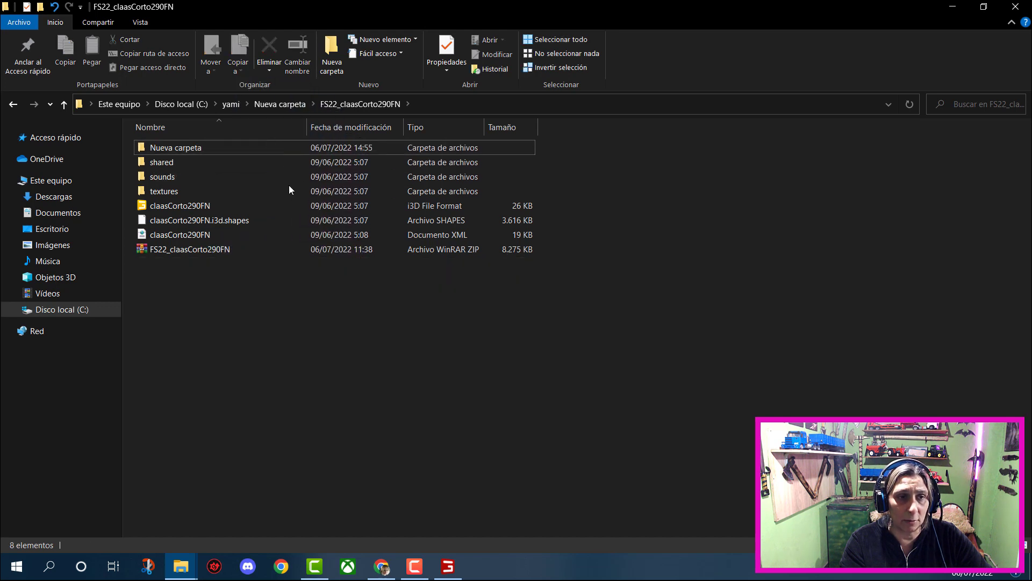
drag(278, 240, 201, 149)
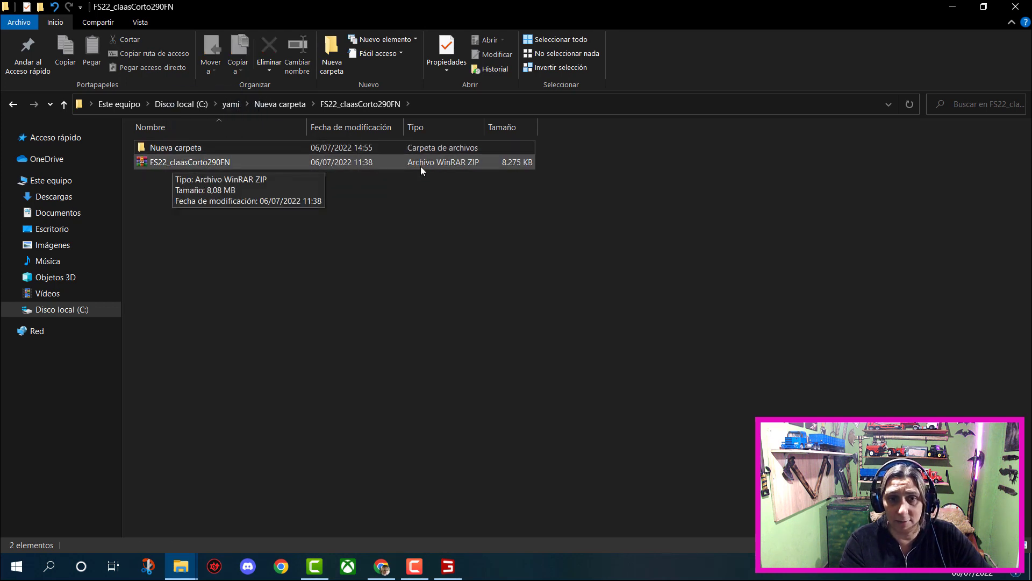
- Open the claasCorto290FN i3D file from the new subfolder in GIANTS Editor and dismiss the startup windows
double_click(212, 144)
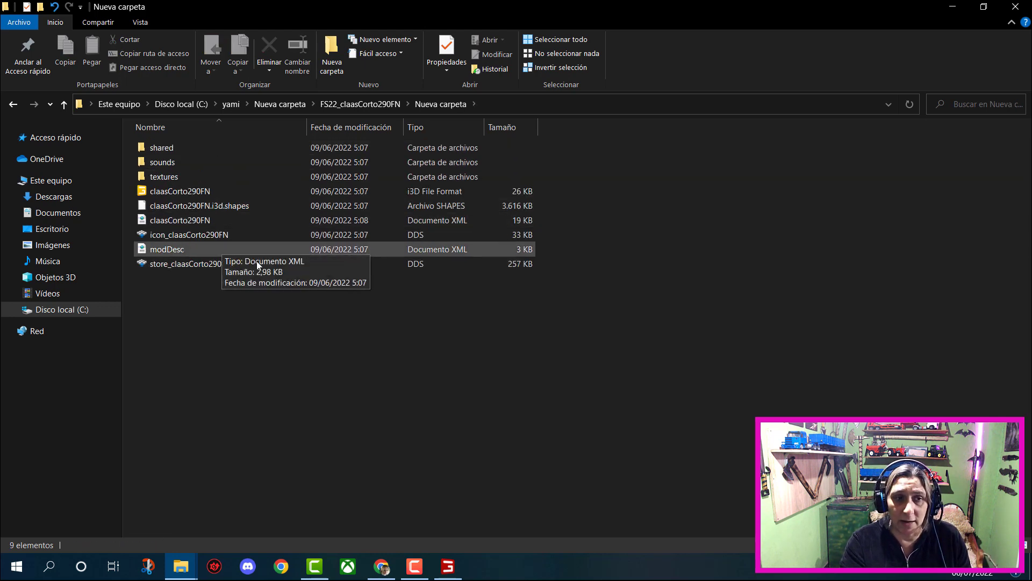
double_click(152, 192)
click(479, 361)
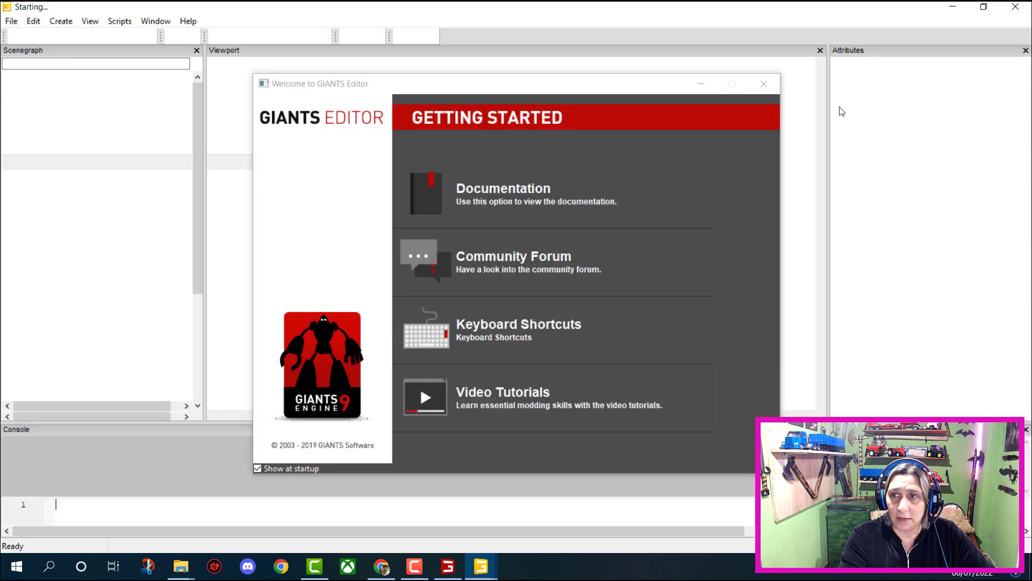
click(763, 84)
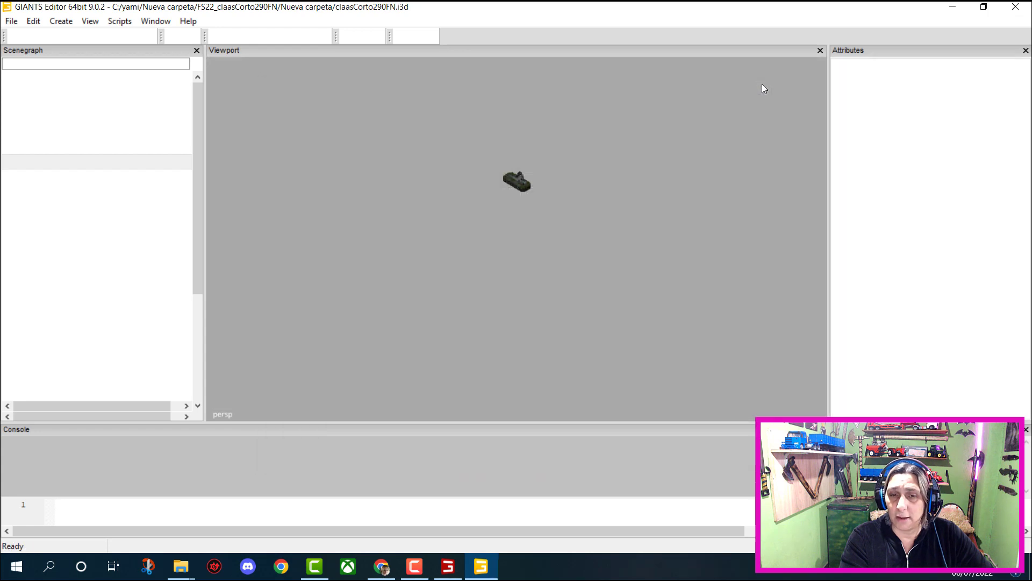
click(207, 68)
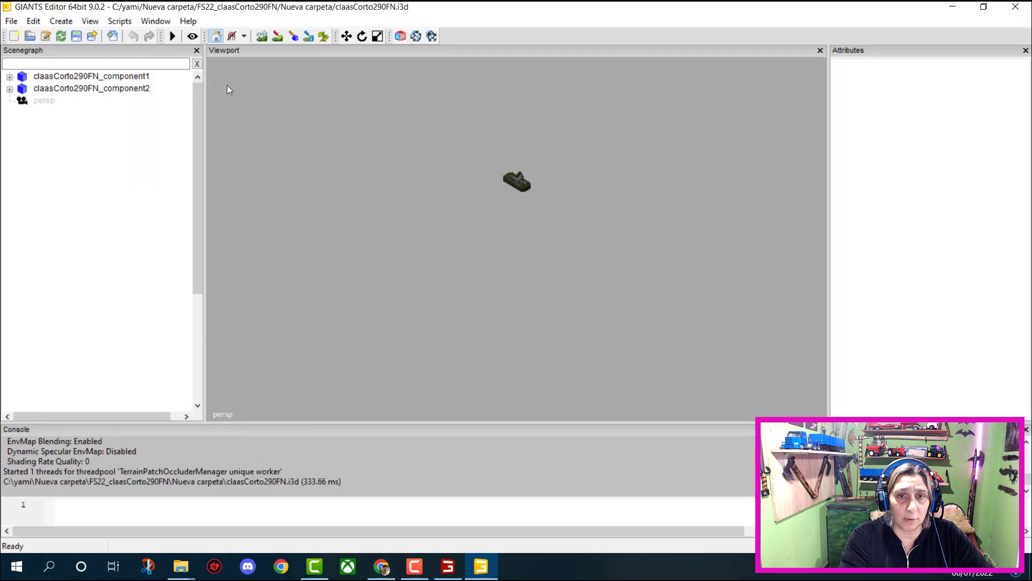
- Select workAreaStart in the workAreas group of claasCorto290FN_vis, under claasCorto290FN_component1, and set its Translate X to 40
click(9, 77)
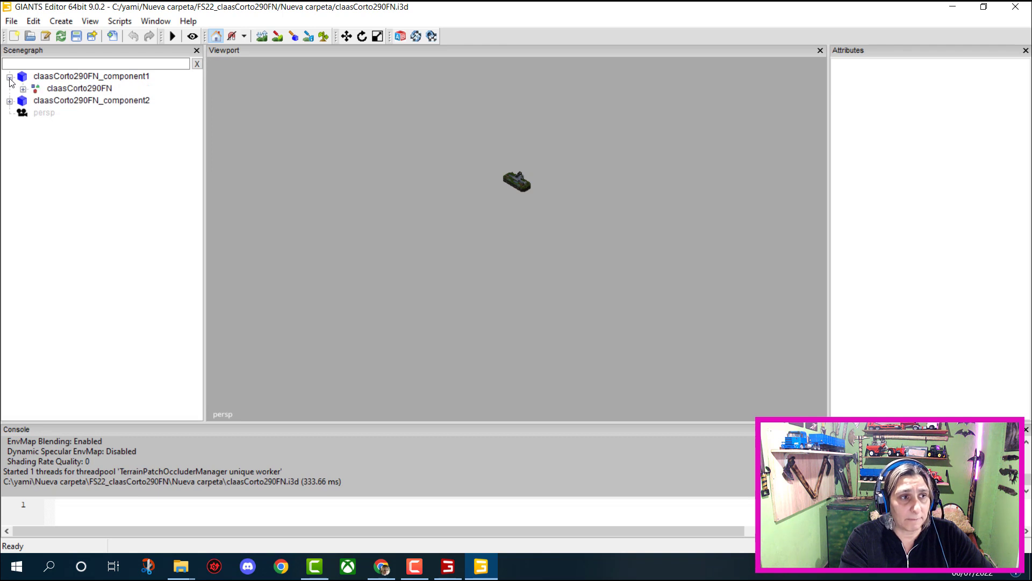
click(23, 89)
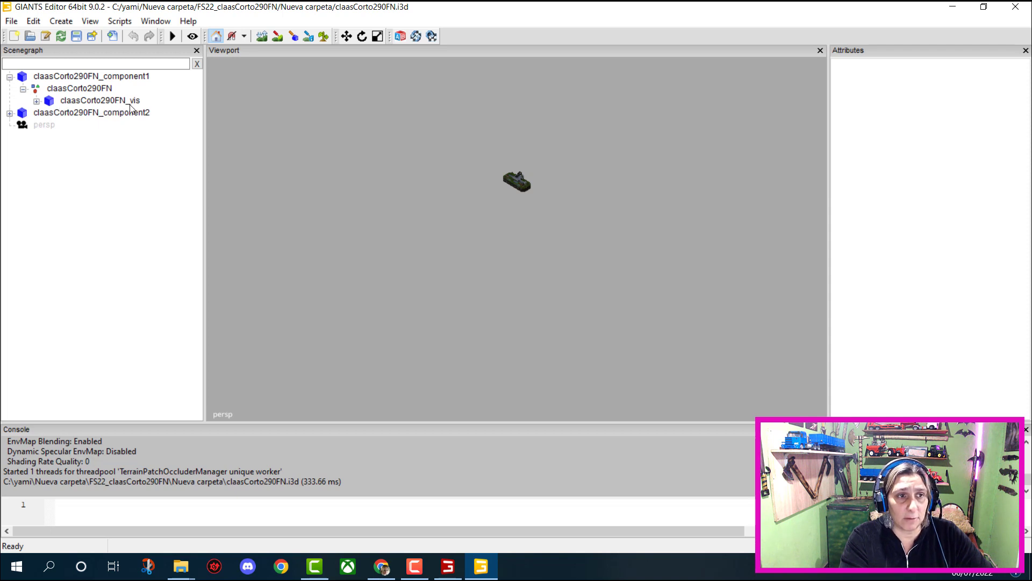
click(37, 102)
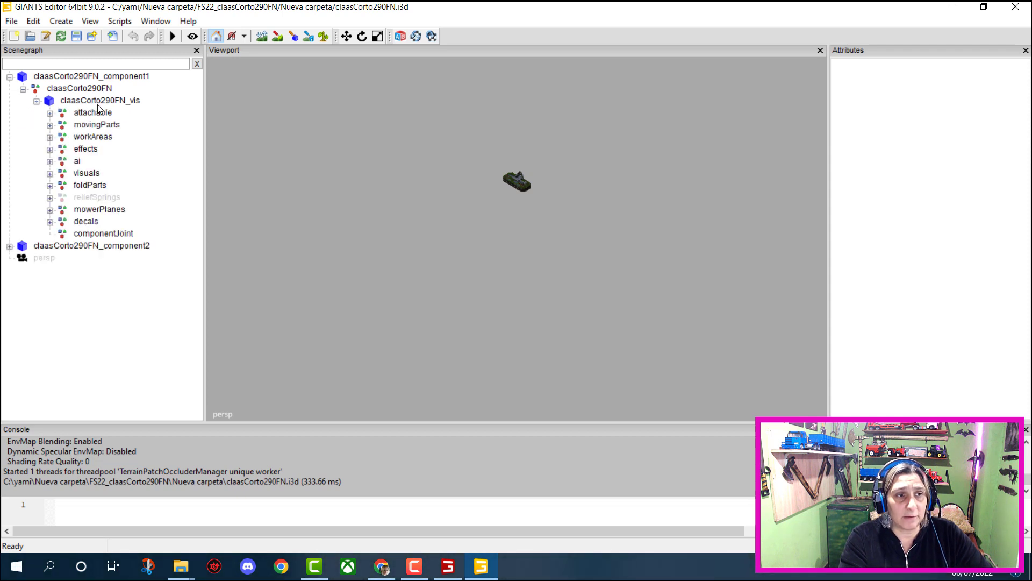
click(50, 138)
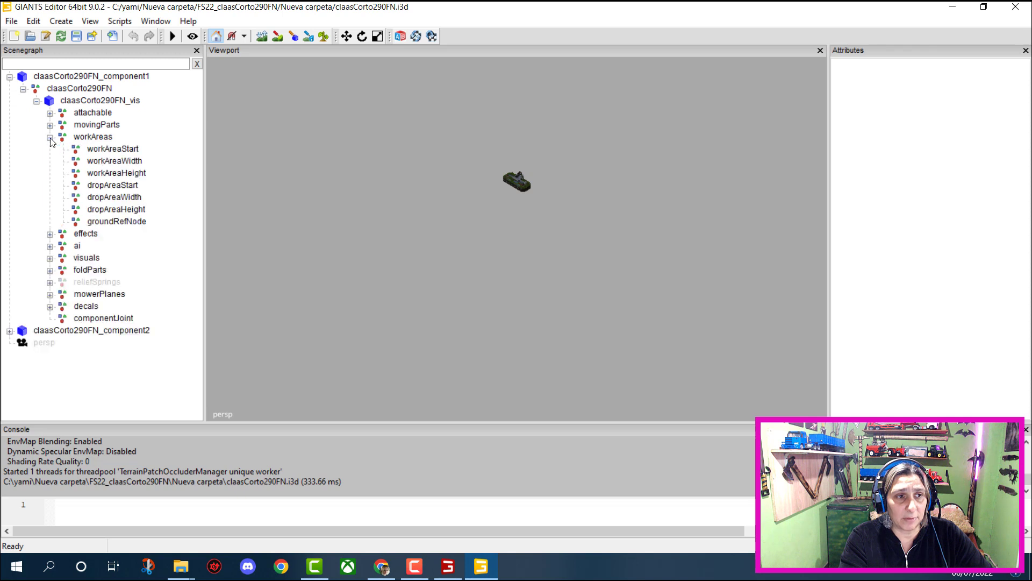
click(114, 150)
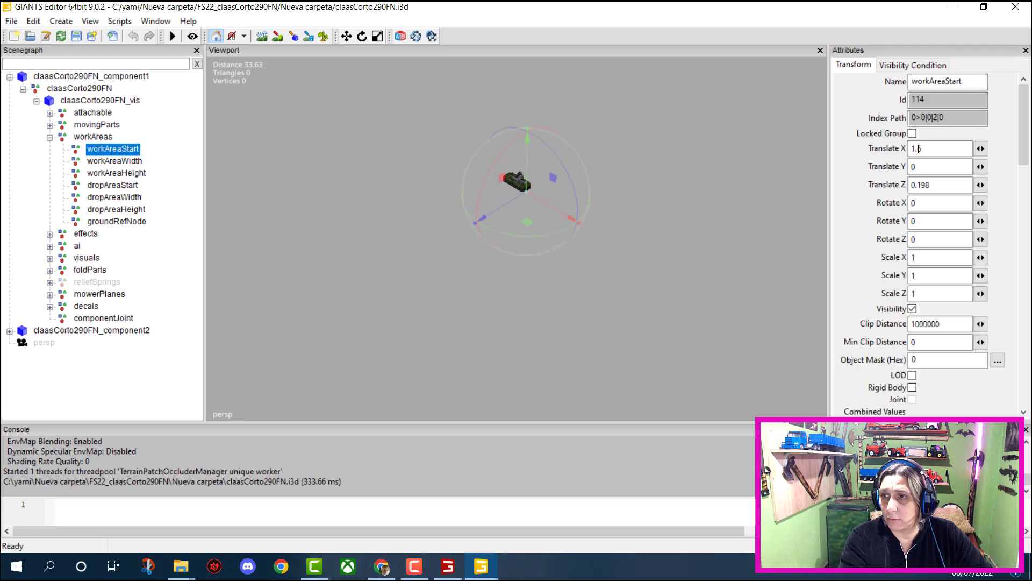
drag(925, 149, 916, 149)
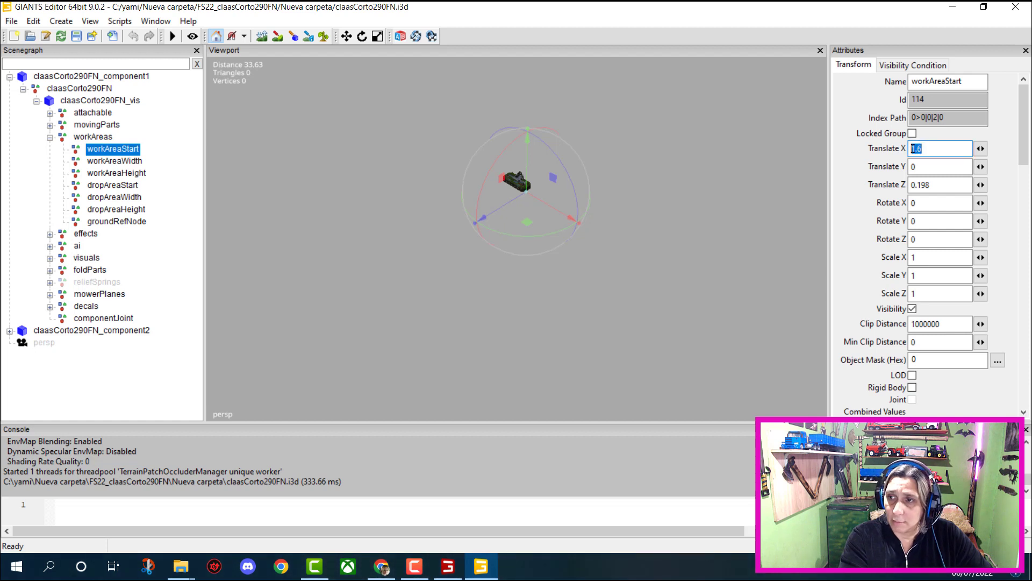
text(40)
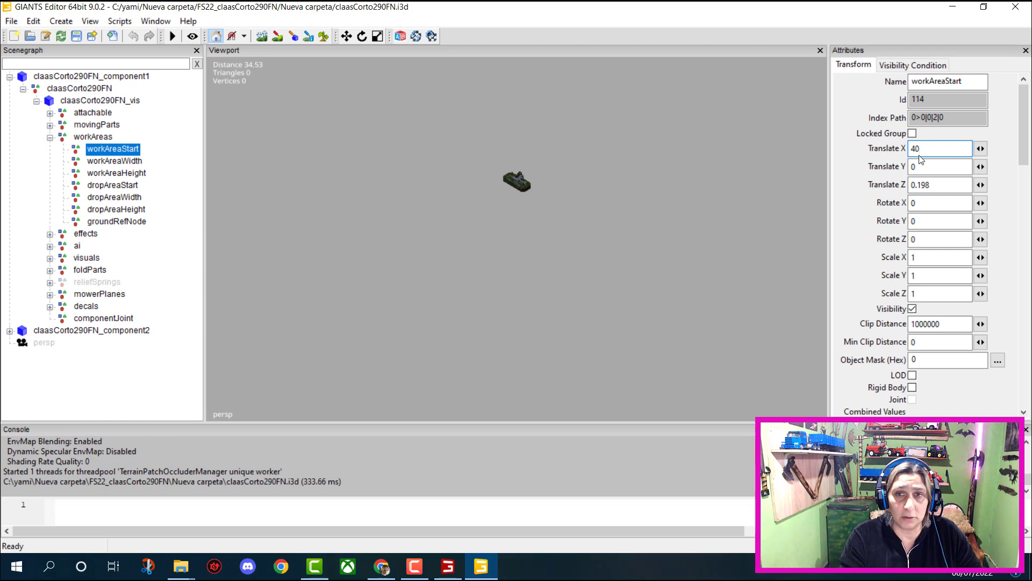
key(Return)
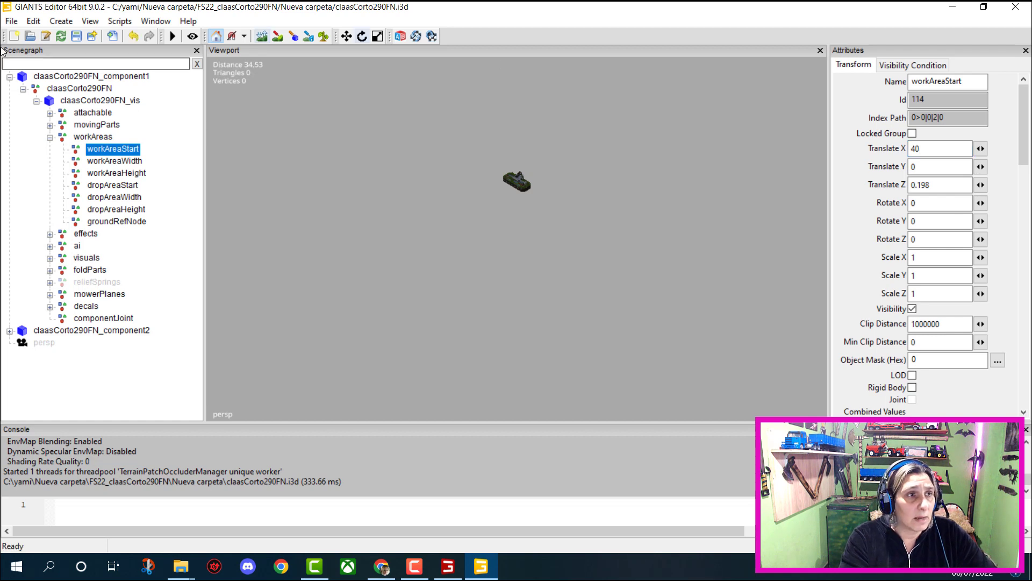
- Save the claasCorto290FN scene and close GIANTS Editor
click(12, 21)
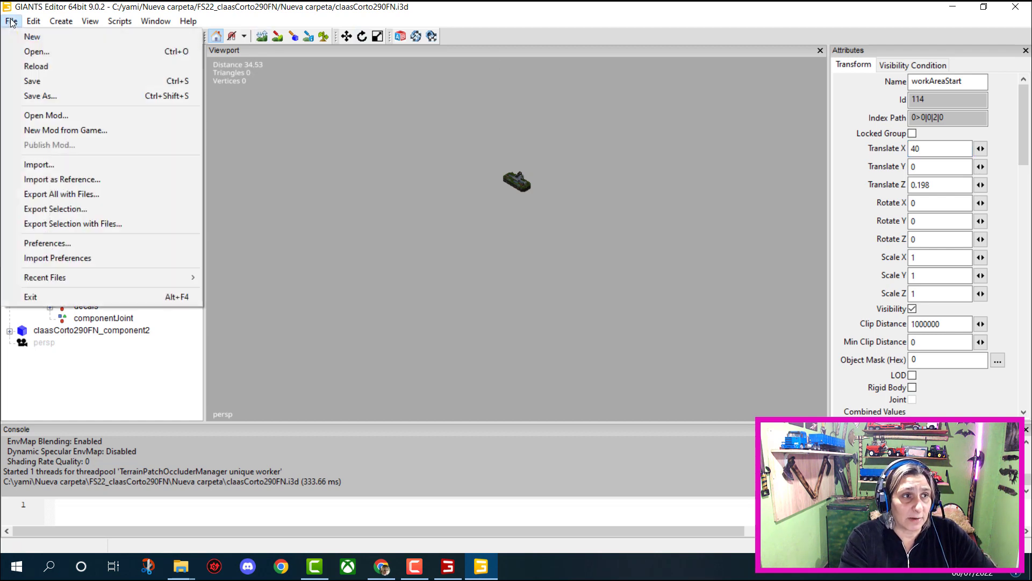
click(35, 81)
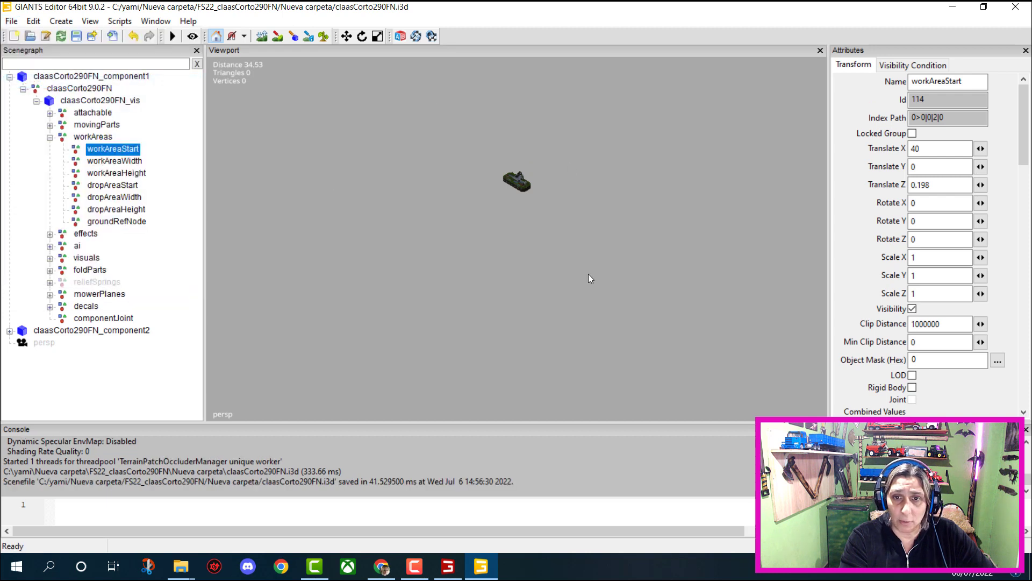
click(1015, 9)
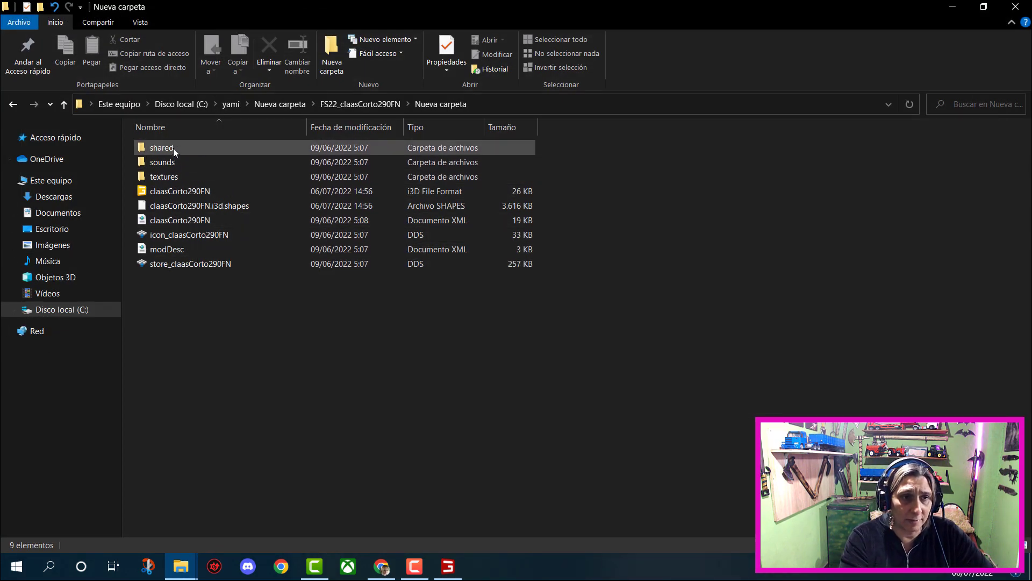
- Copy the original ZIP's file name in the FS22_claasCorto290FN folder without renaming it, and reopen the Nueva carpeta subfolder
click(22, 104)
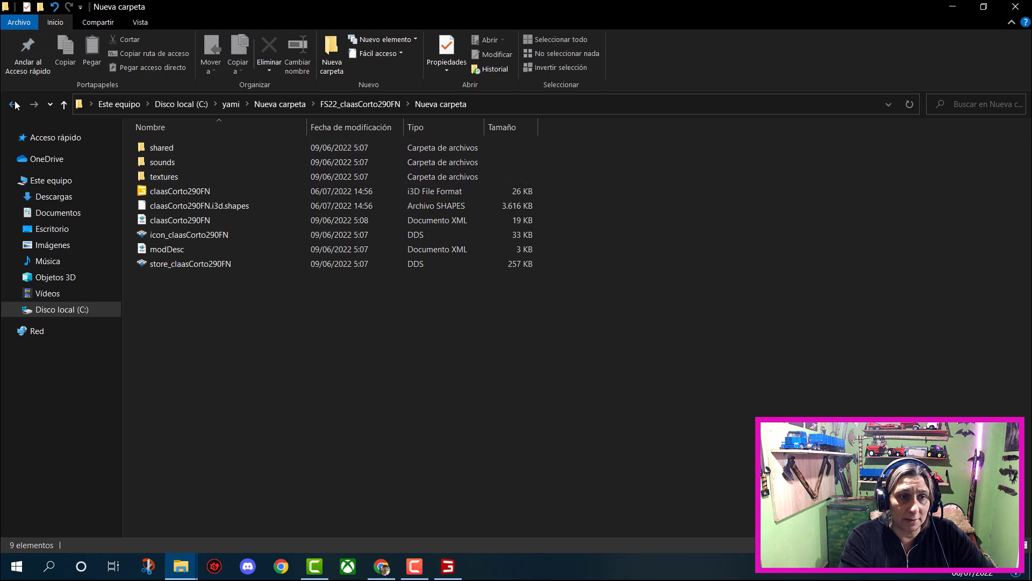
click(211, 161)
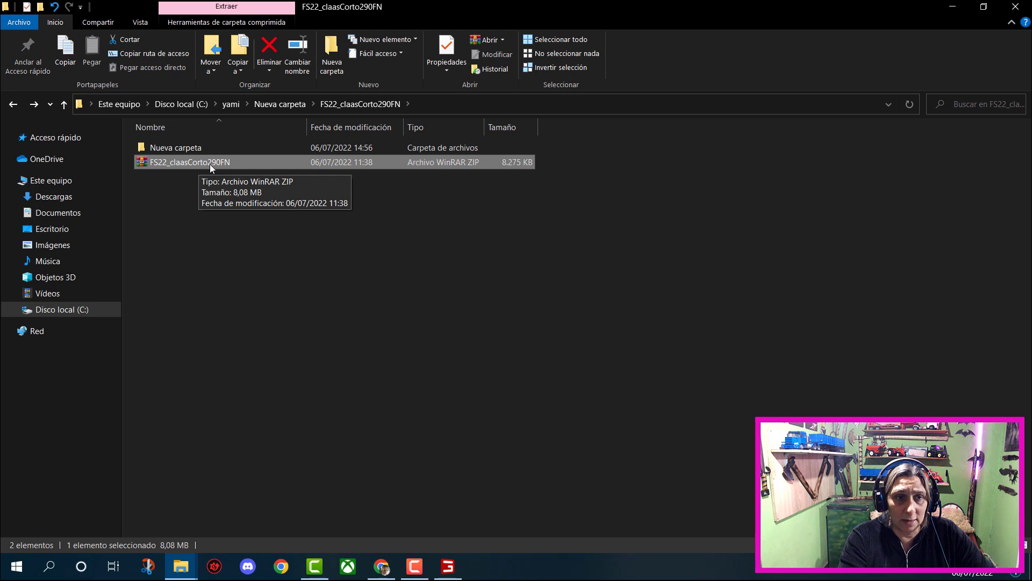
right_click(210, 164)
click(259, 397)
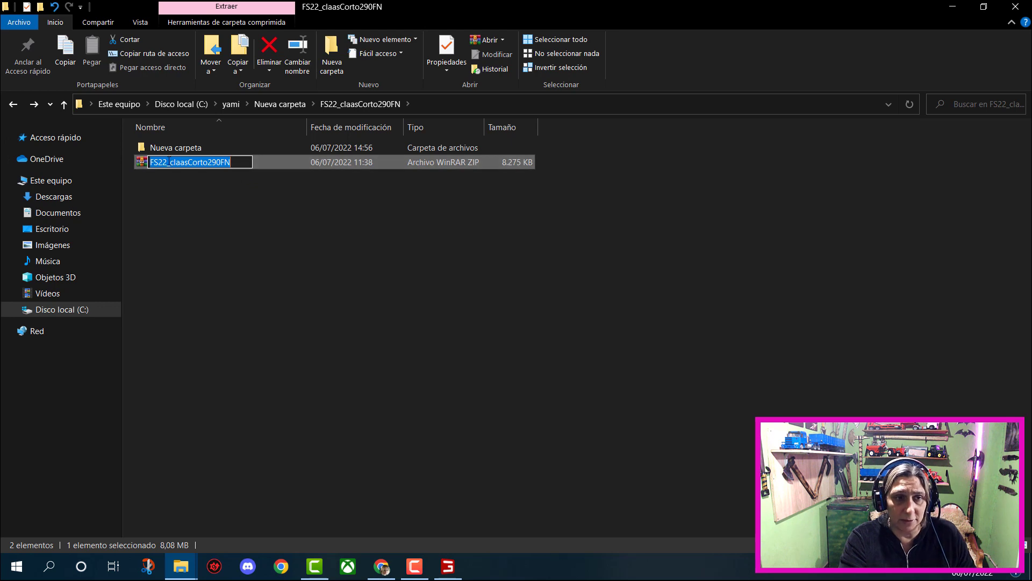
double_click(158, 150)
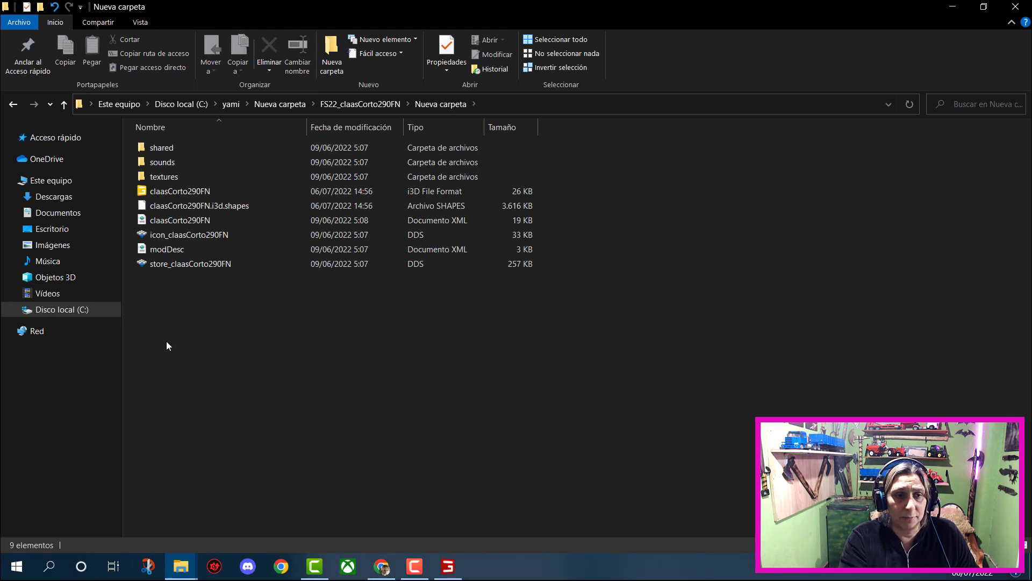
- Archive all the contents of the claasCorto290FN mod subfolder in ZIP format as FS22_claasCorto290FN
drag(166, 301, 160, 146)
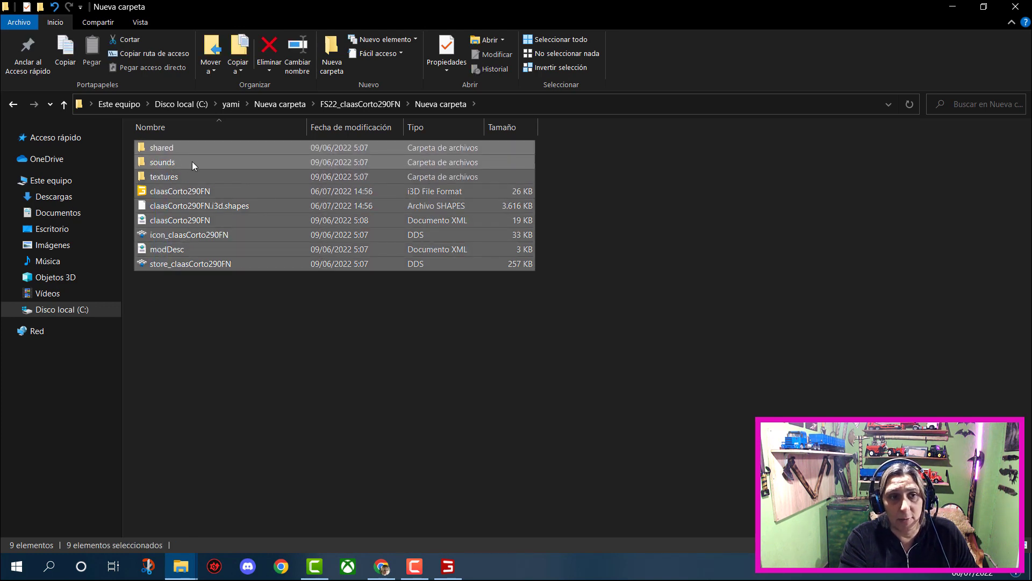
right_click(192, 163)
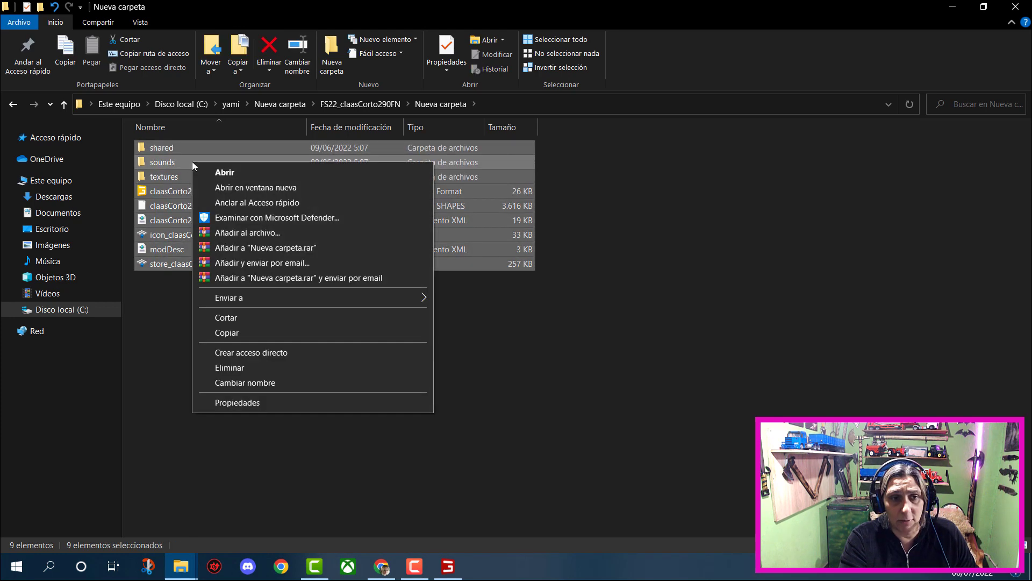
click(228, 233)
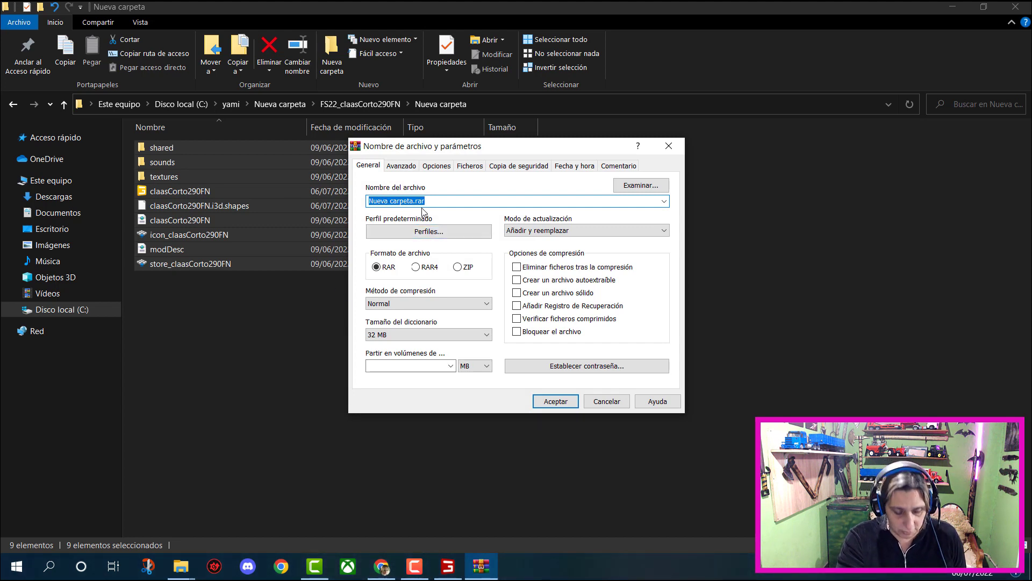
text(FS22_claasCorto290FN)
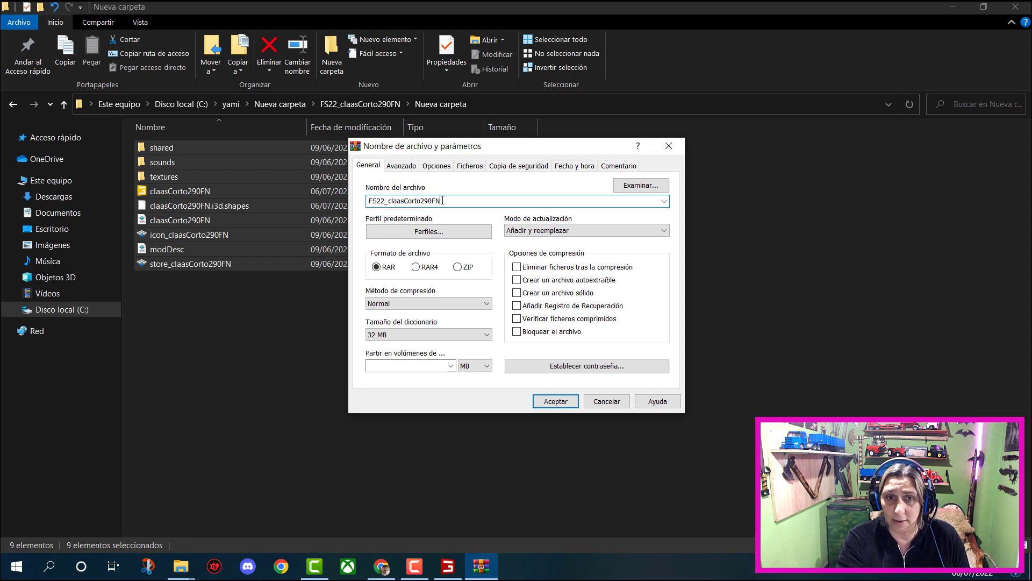
click(457, 267)
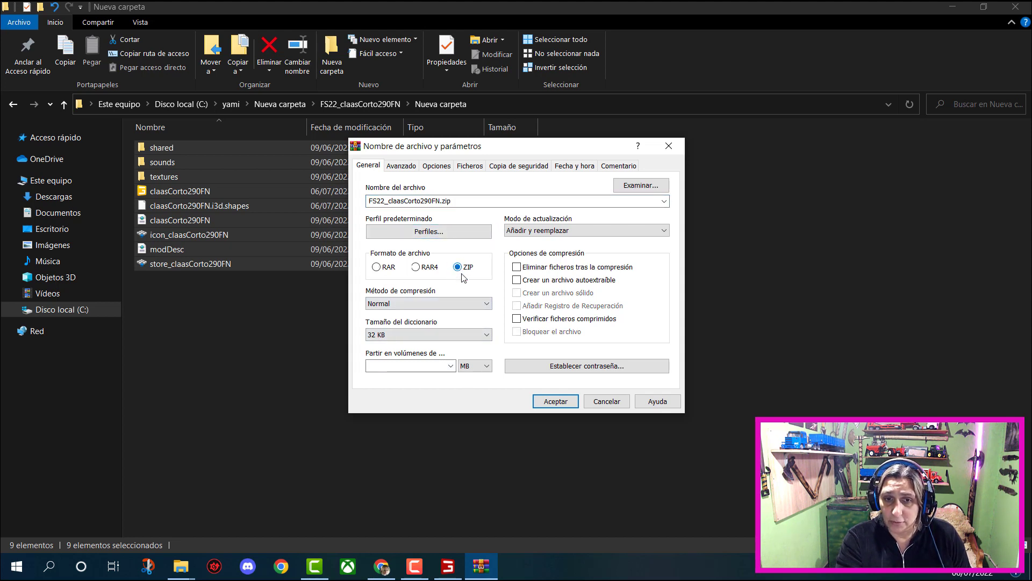
click(538, 405)
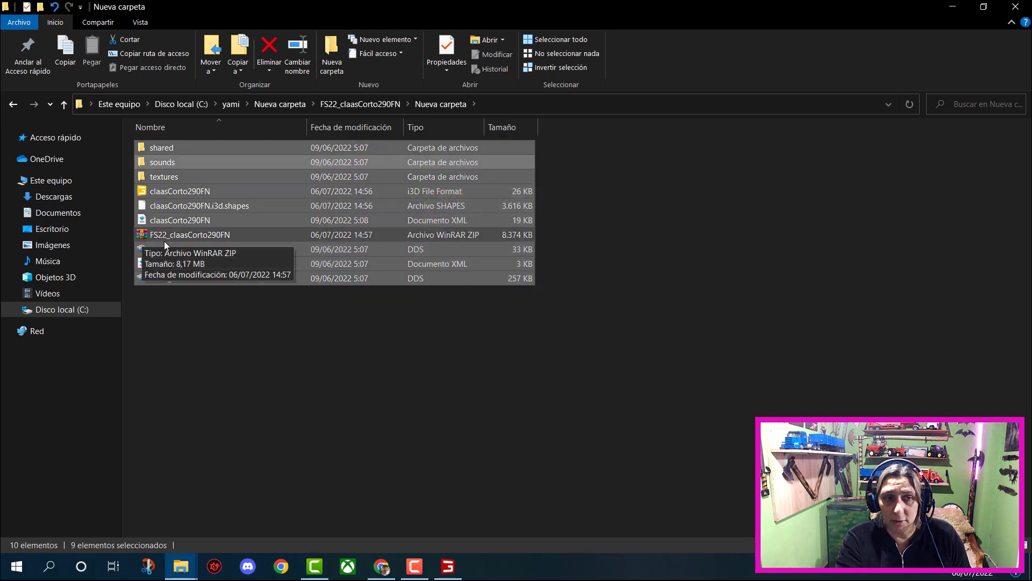
click(220, 296)
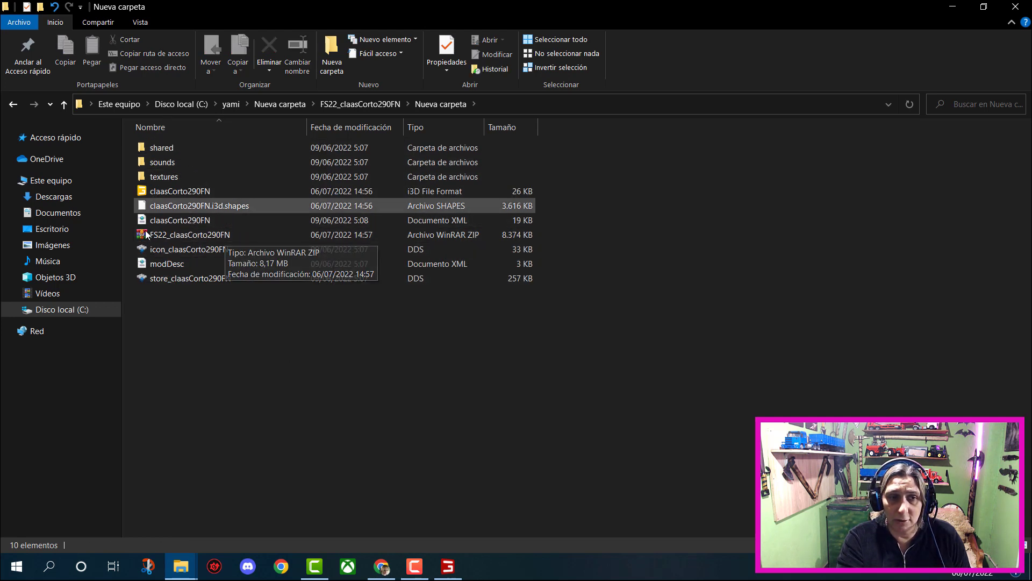
- Return to the parent Nueva carpeta folder containing all the mods and copy the claasCorto290FN, MEX_5 and TerraFlex ZIP archives
click(14, 104)
key(alt+Left)
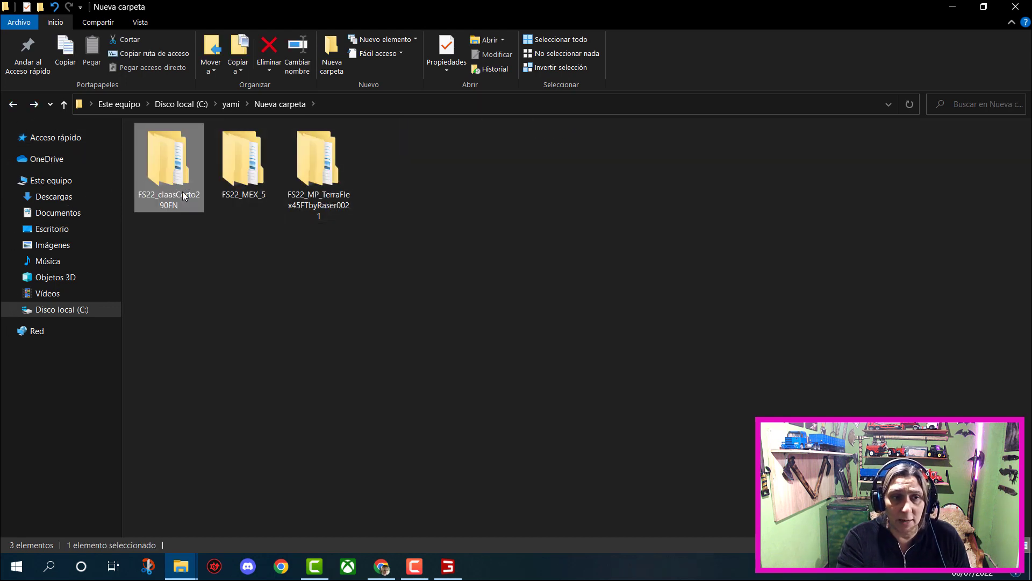
mouse_move(188, 202)
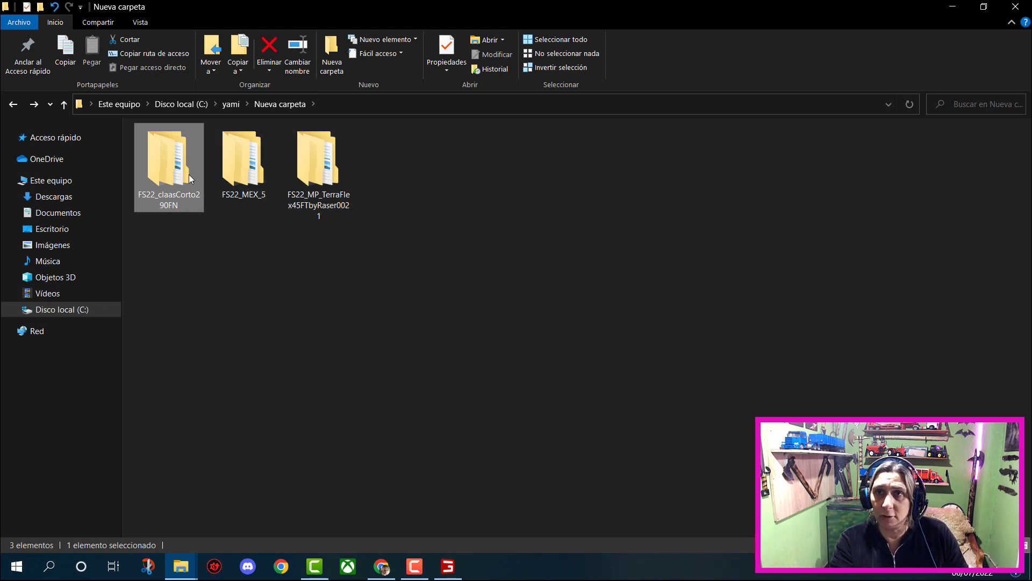
mouse_move(181, 183)
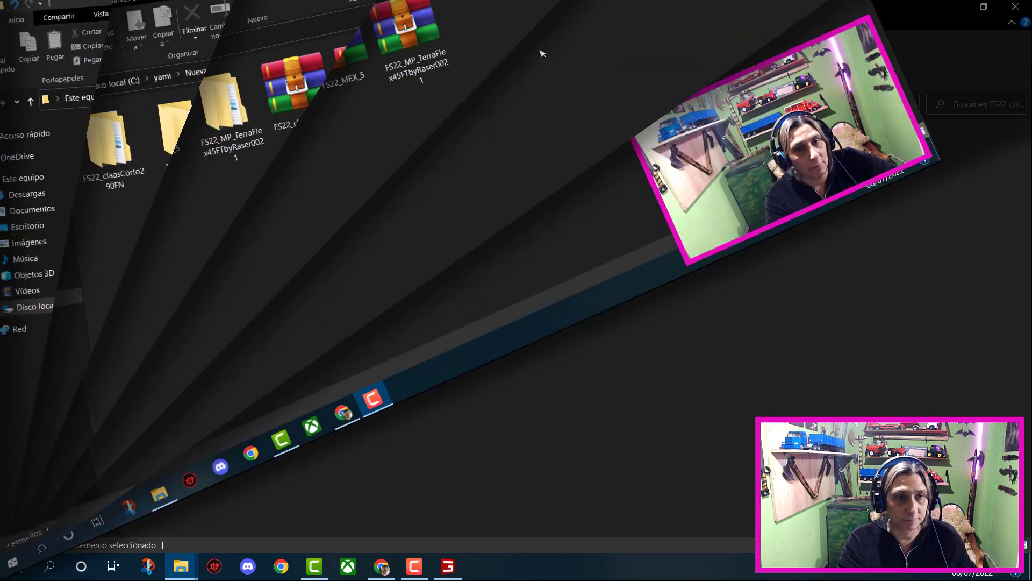
drag(675, 236, 404, 183)
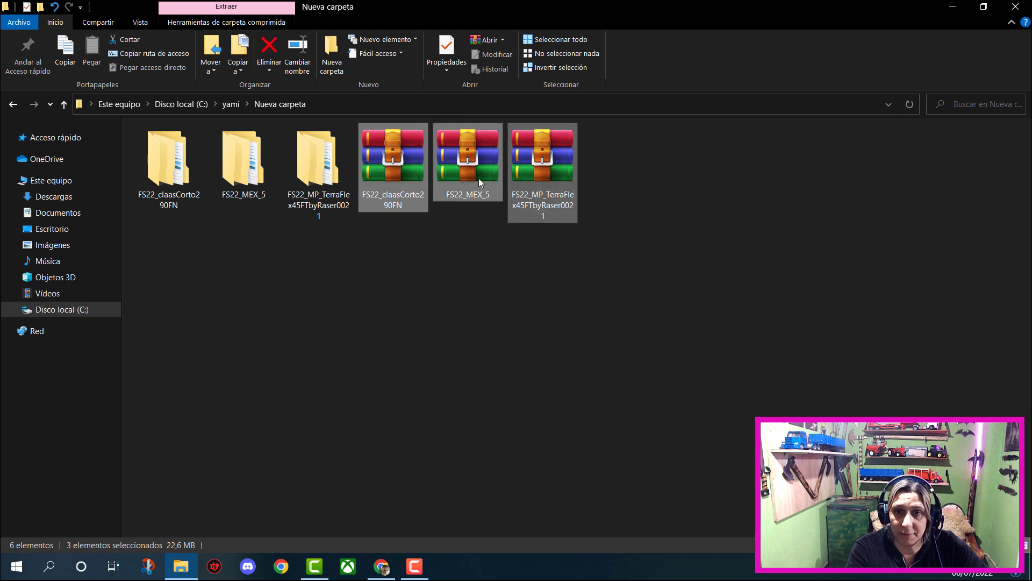
right_click(394, 166)
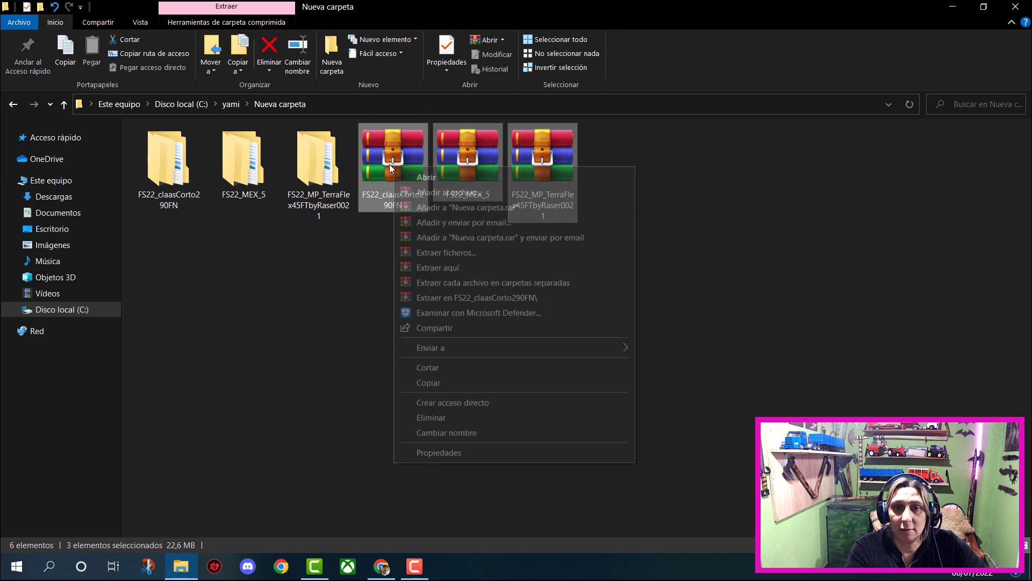
click(426, 385)
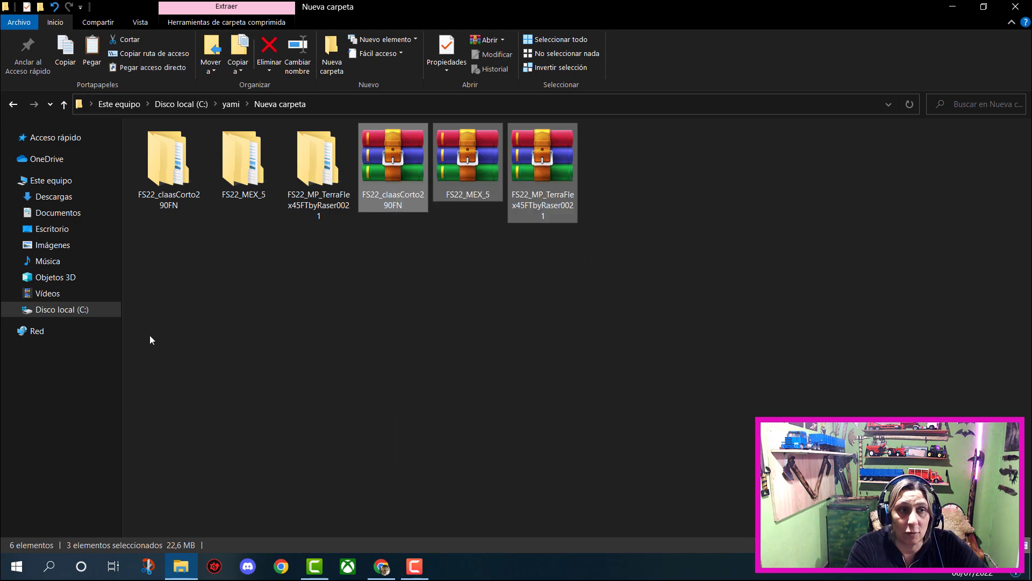
- Paste the three copied ZIP archives into the mods folder of Documents > My Games > FarmingSimulator2022 and close the open windows
click(73, 212)
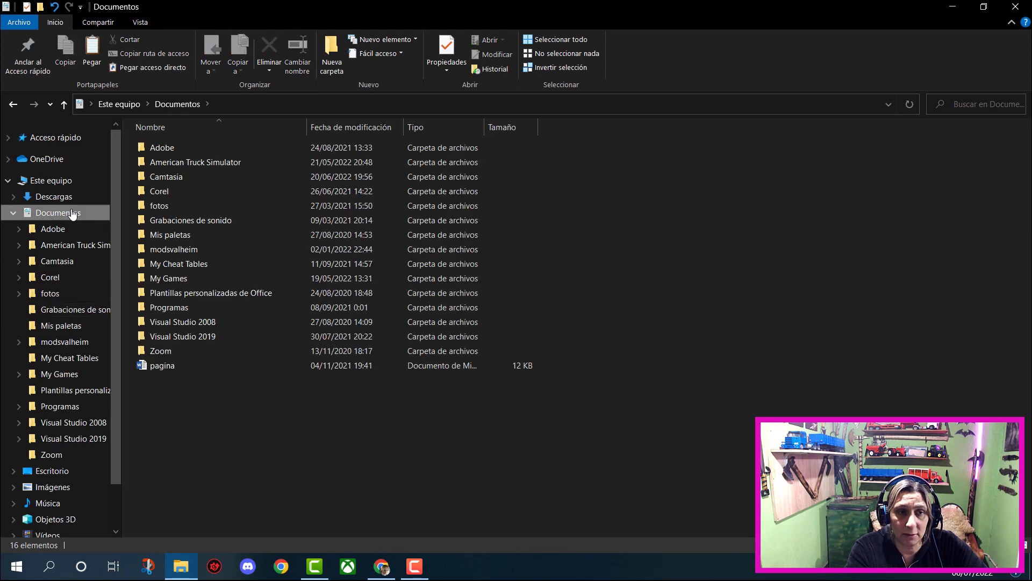
double_click(157, 278)
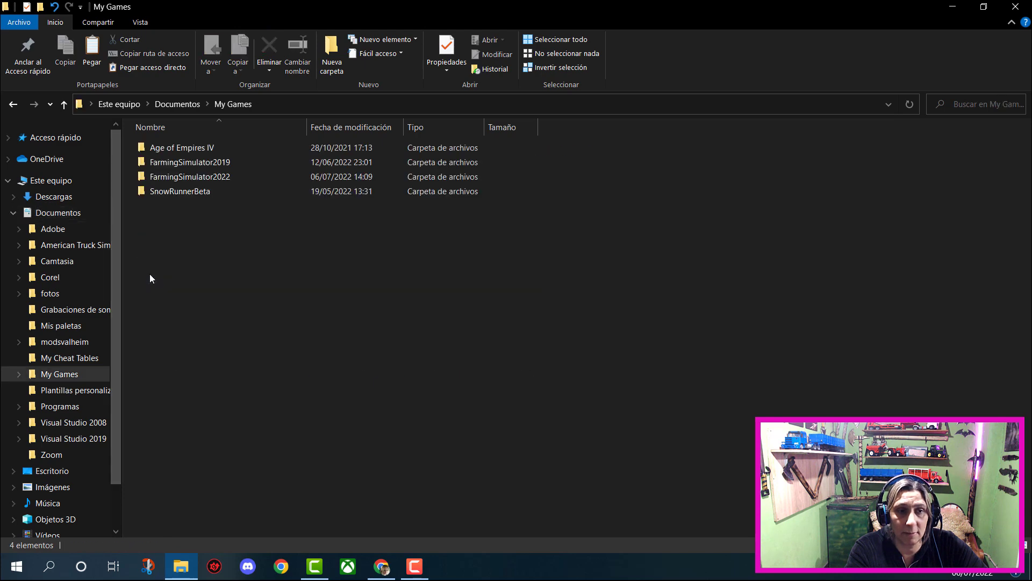
double_click(182, 178)
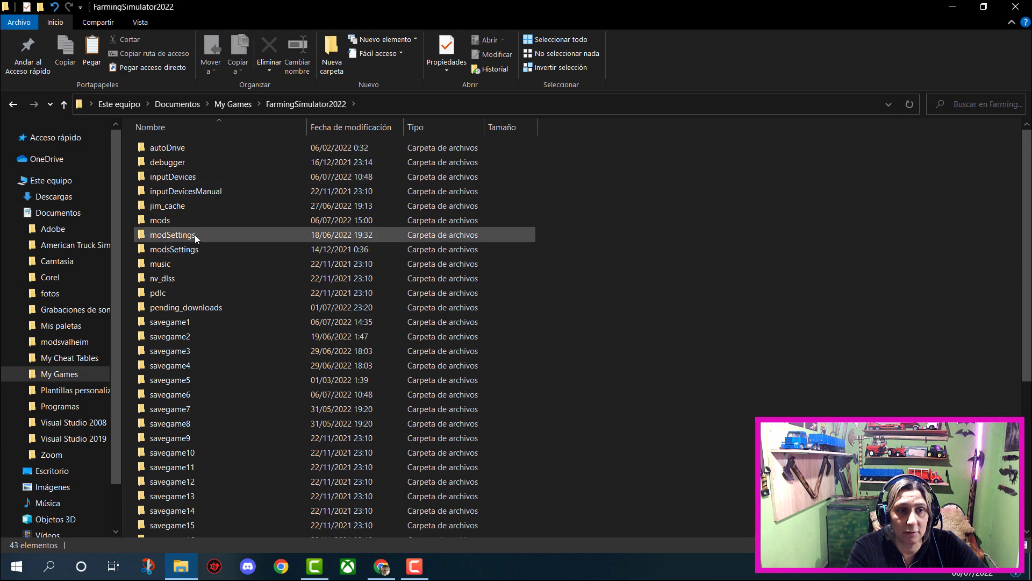
double_click(165, 220)
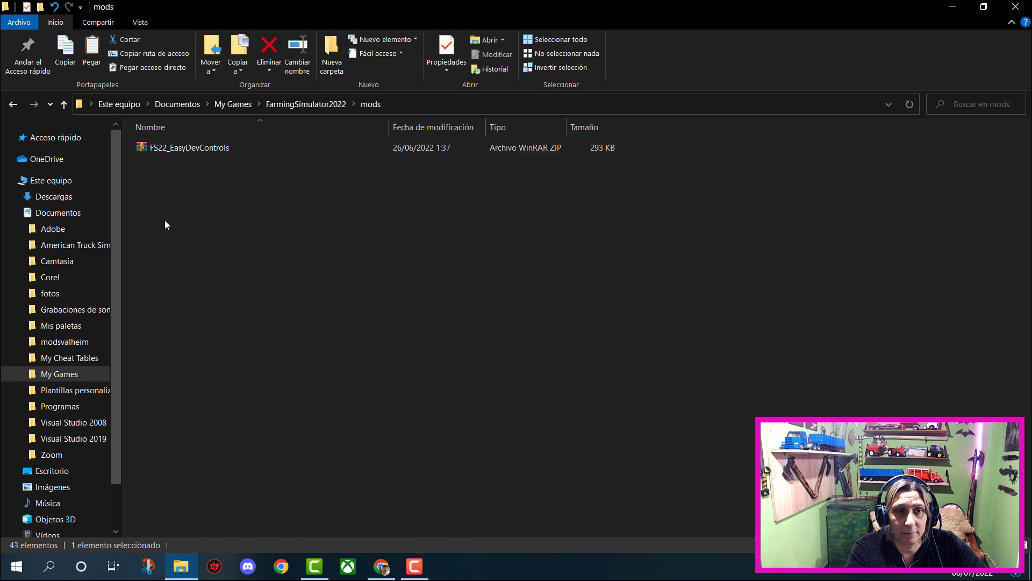
right_click(359, 273)
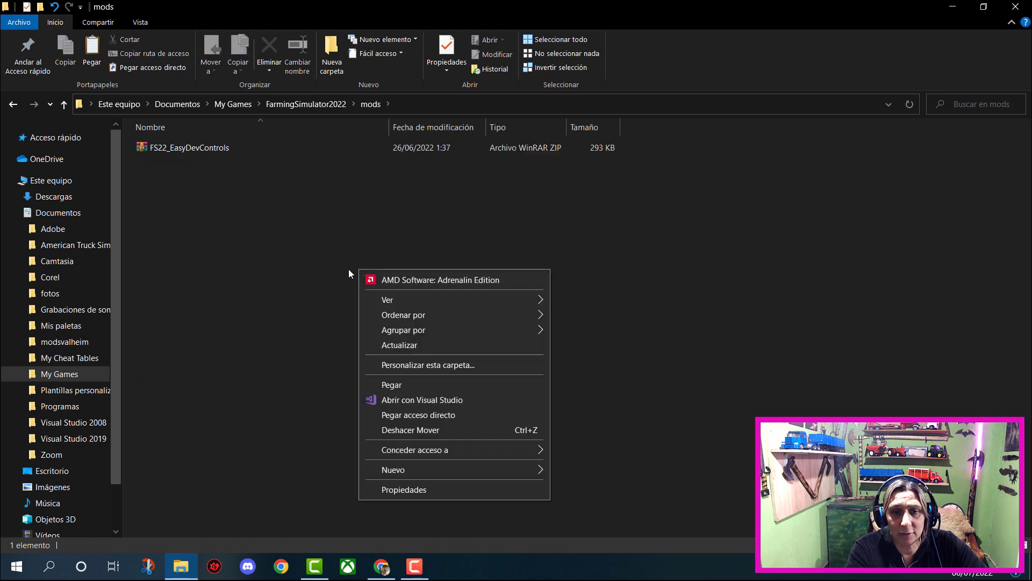
click(396, 384)
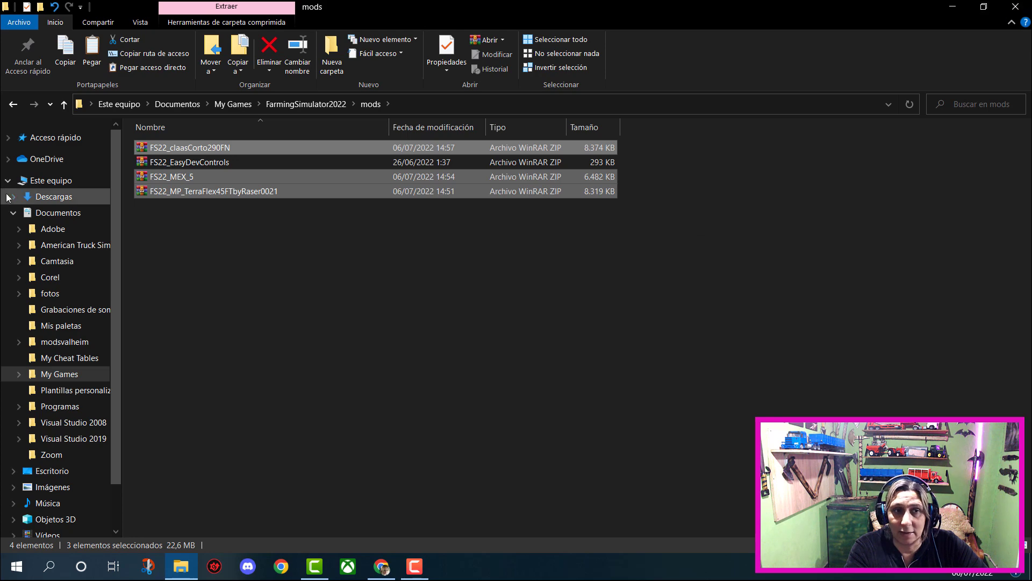
click(1016, 7)
click(1017, 10)
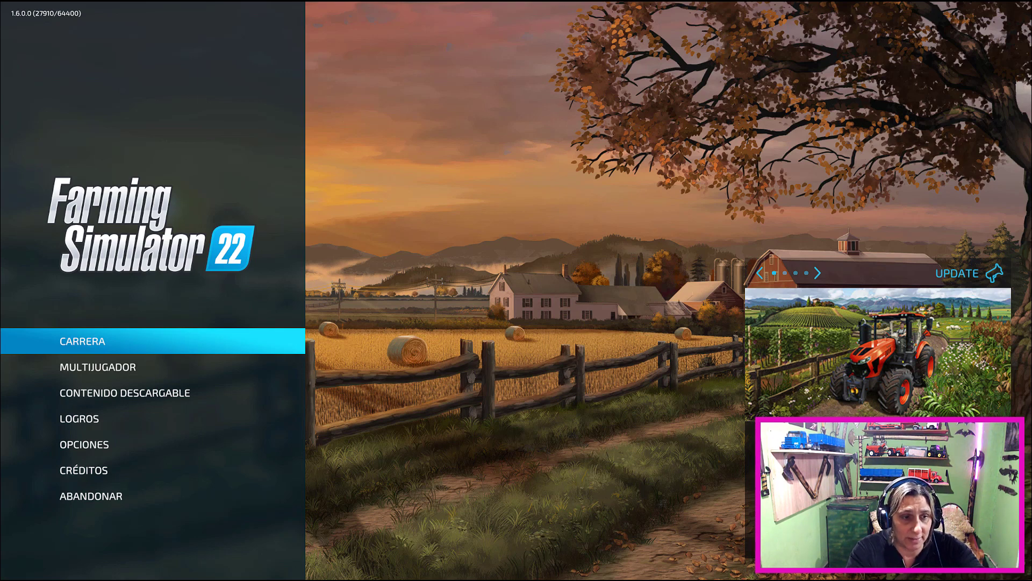
- In Farming Simulator 22, start the career save Partida 1 with the Terra Flex 45FT and Claas CORTO 290 FN mods also enabled
click(84, 343)
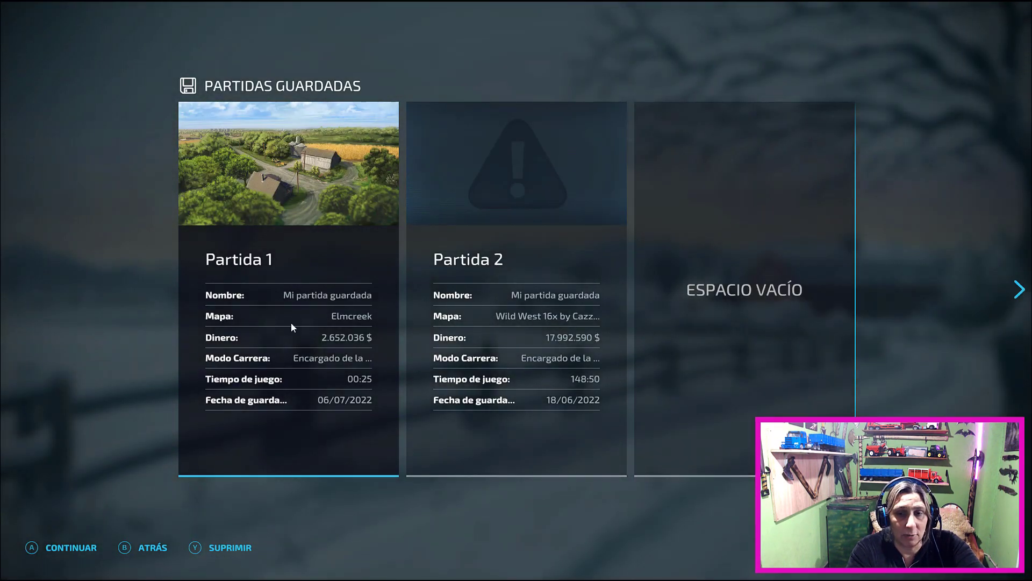
click(292, 393)
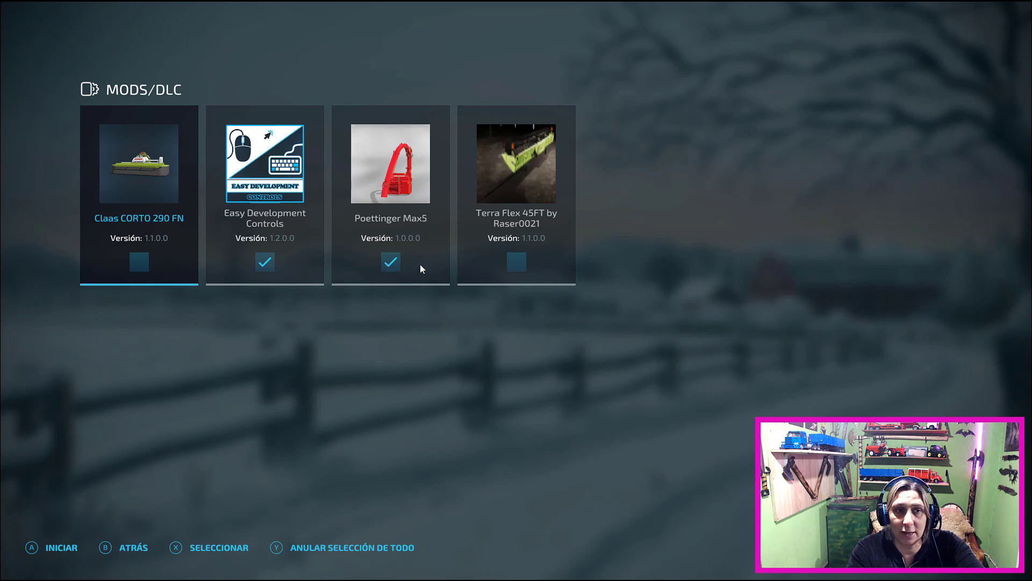
click(515, 265)
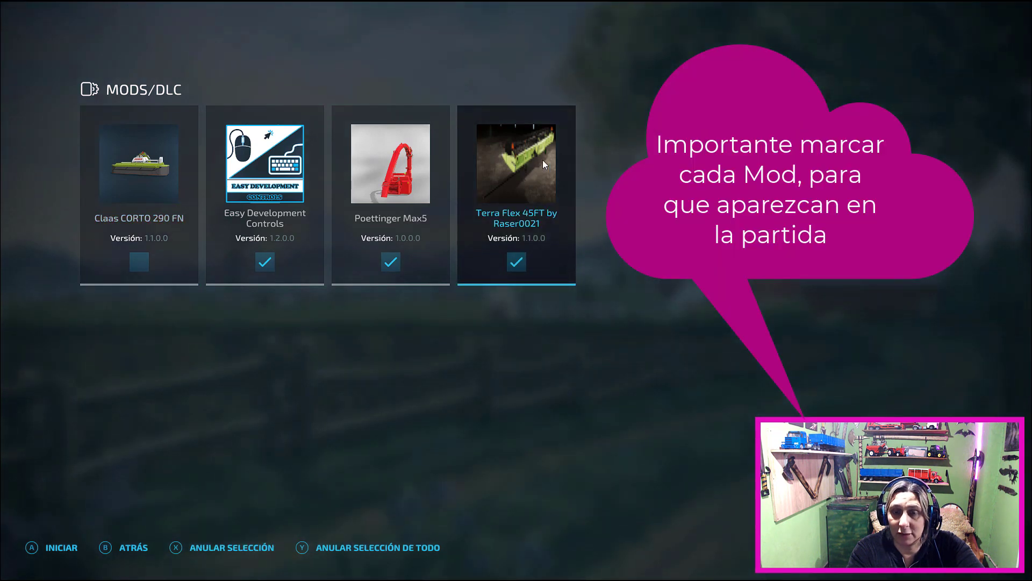
click(136, 266)
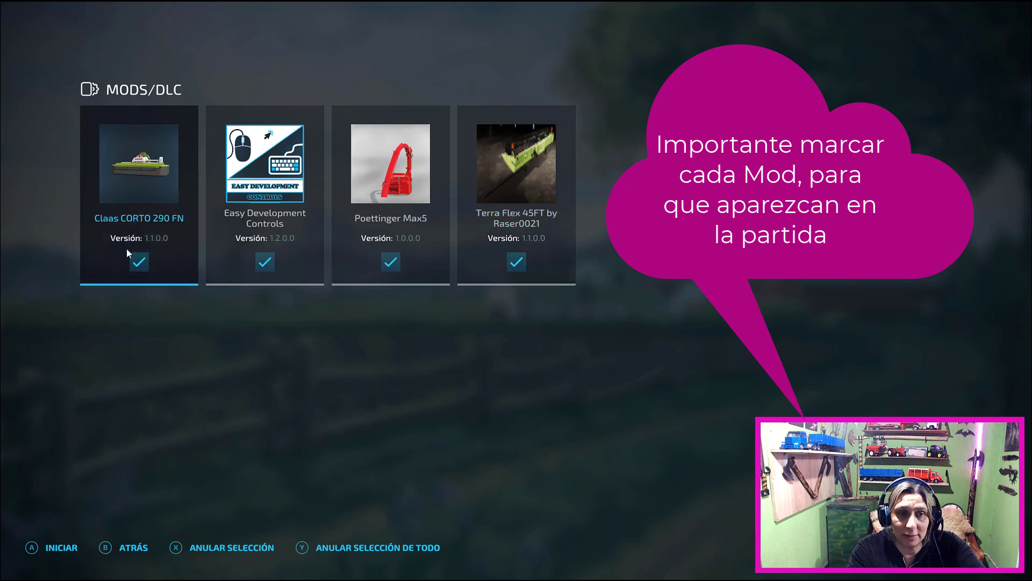
click(140, 263)
click(141, 264)
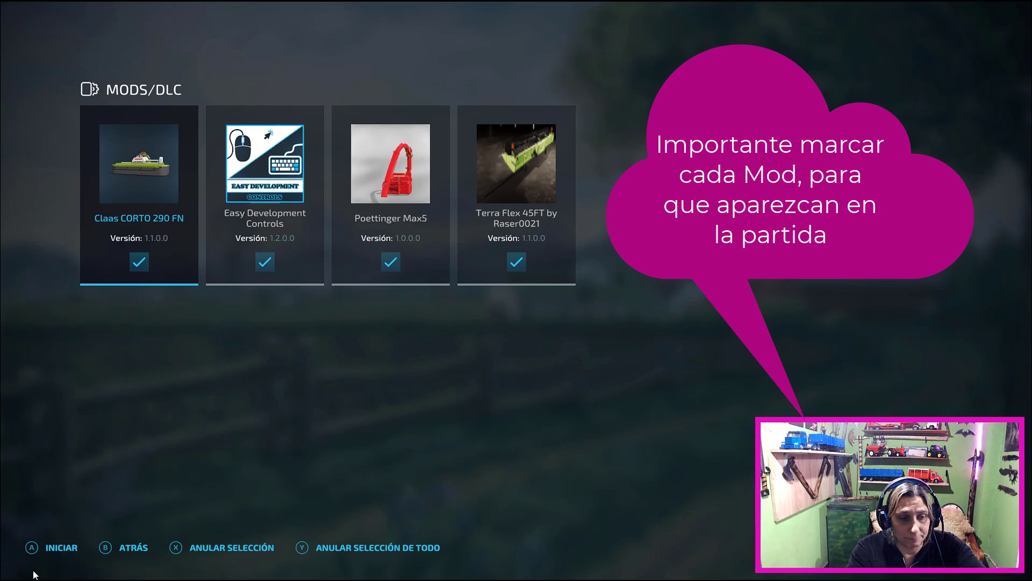
click(63, 547)
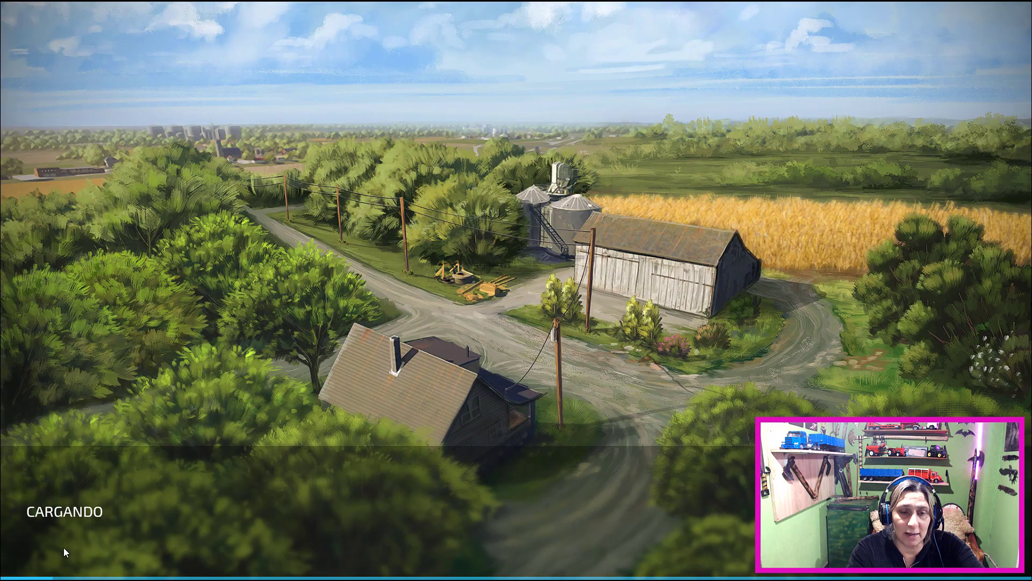